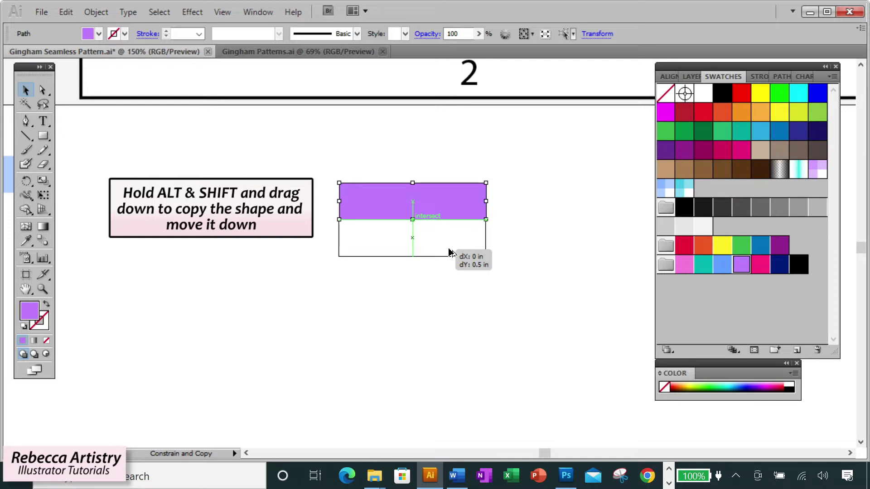
Duplicate the purple stripe straight down twice at 0.5 in spacing and delete the middle copy
drag(450, 253, 454, 293)
click(470, 250)
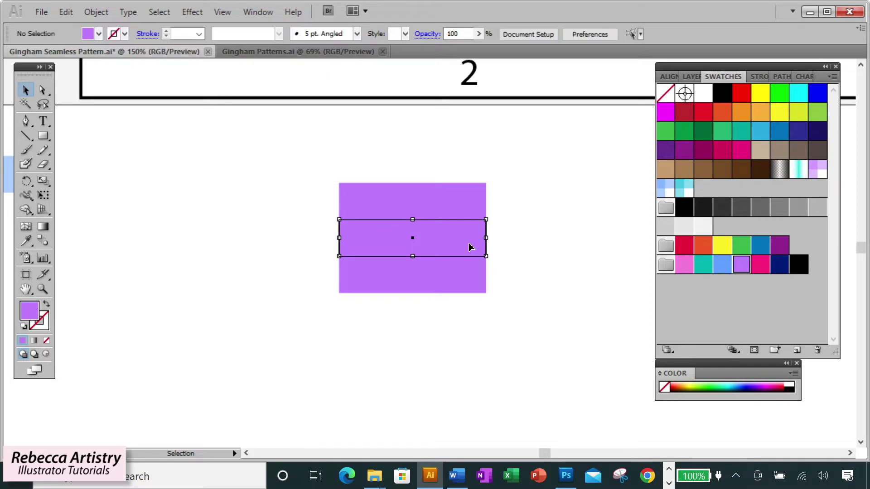
key(Delete)
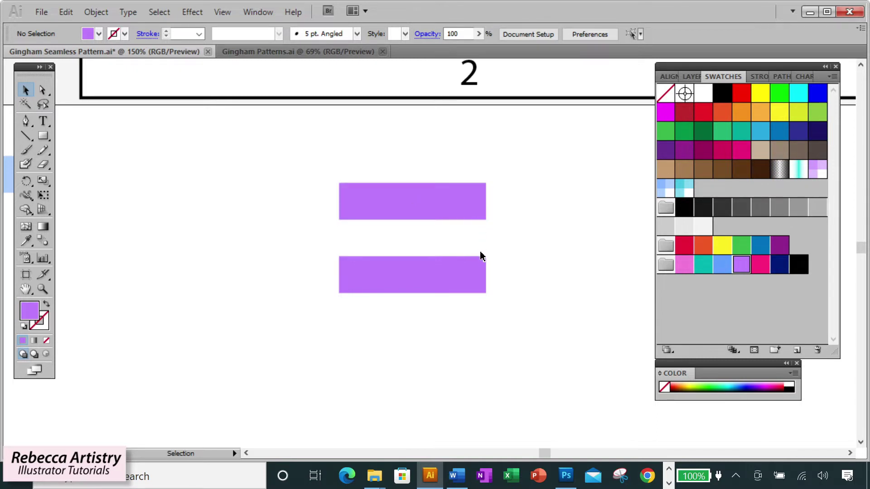
Fill the lower stripe with the light blue swatch and group it with the purple stripe
click(458, 287)
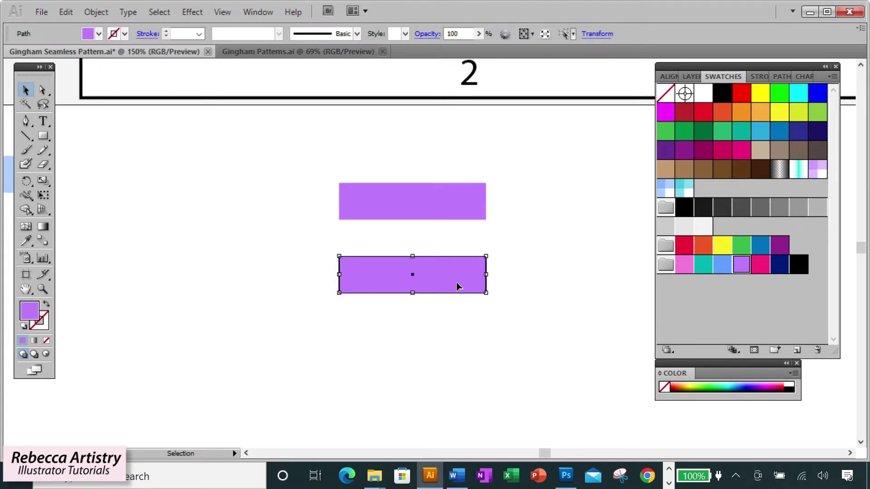
click(722, 267)
click(576, 266)
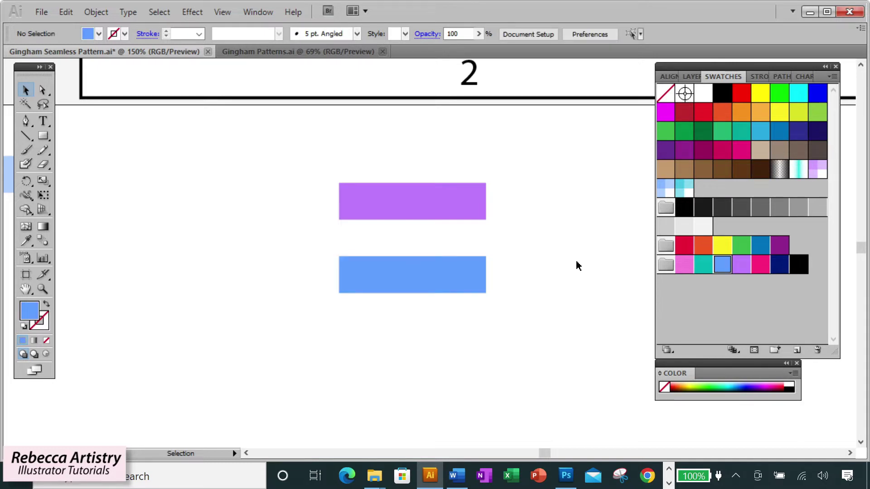
key(ctrl+a)
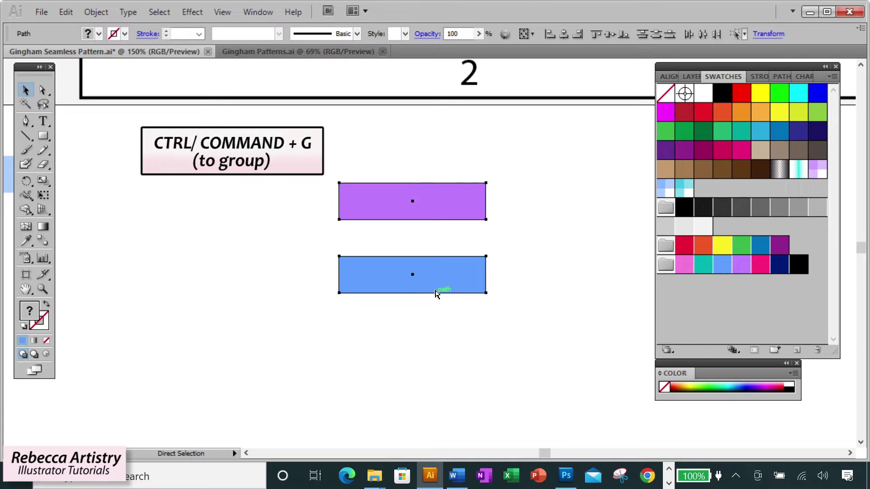
key(ctrl+g)
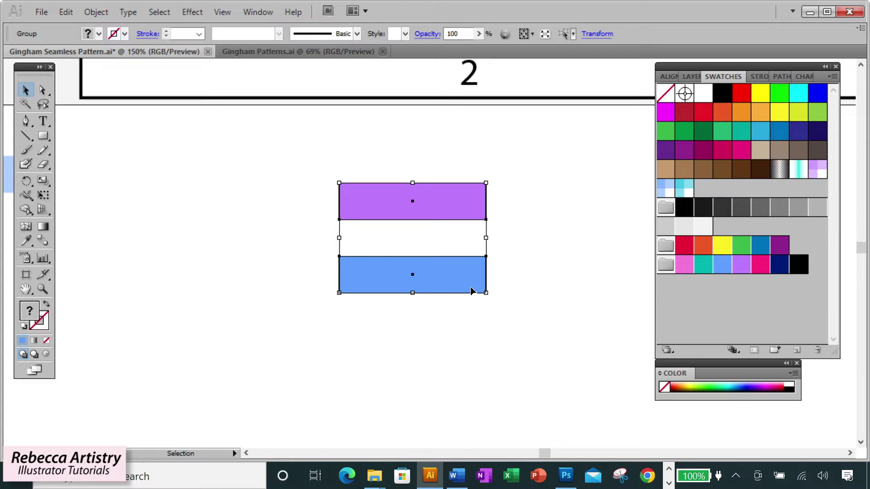
Copy the stripe group, paste it in front, and rotate the pasted copy 90°
key(ctrl+c)
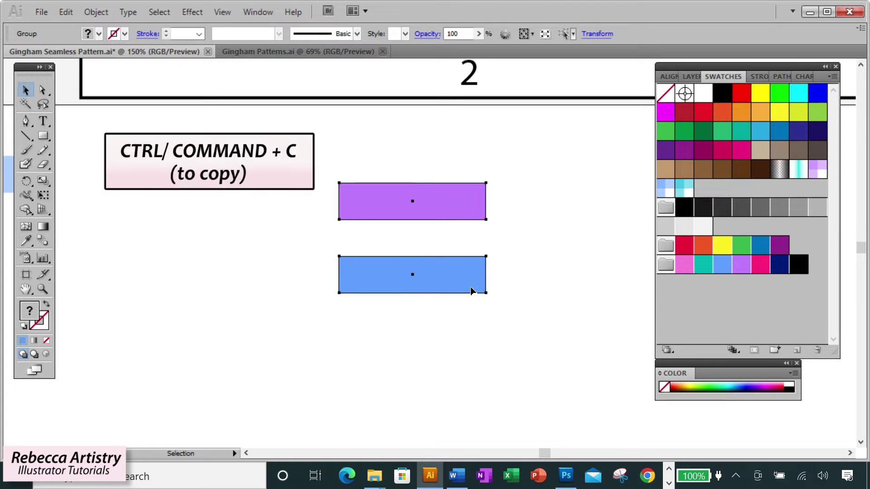
key(ctrl+f)
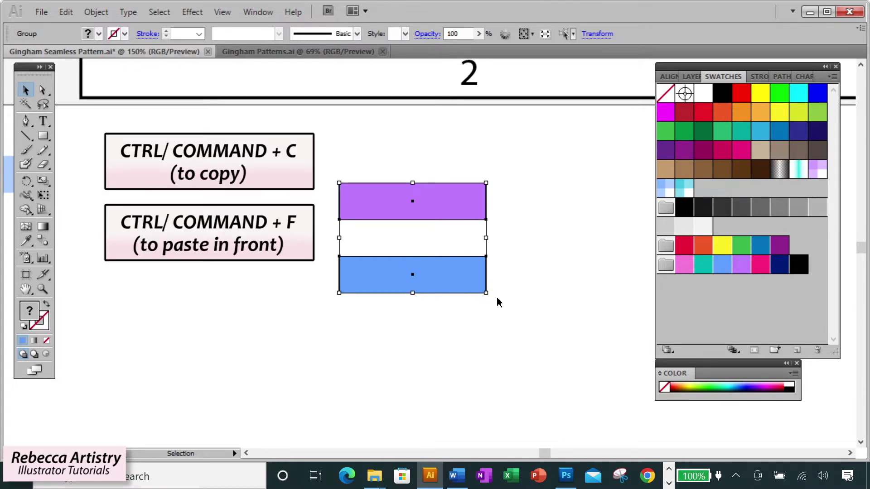
right_click(474, 277)
mouse_move(526, 375)
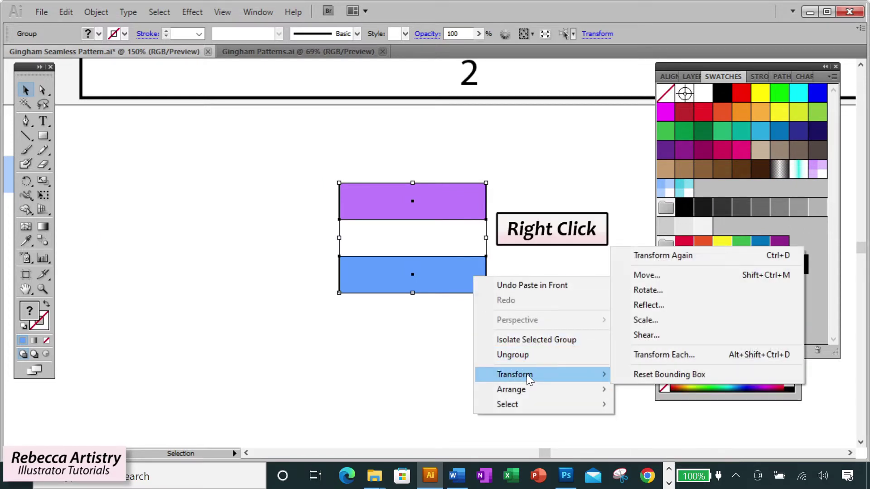
click(646, 290)
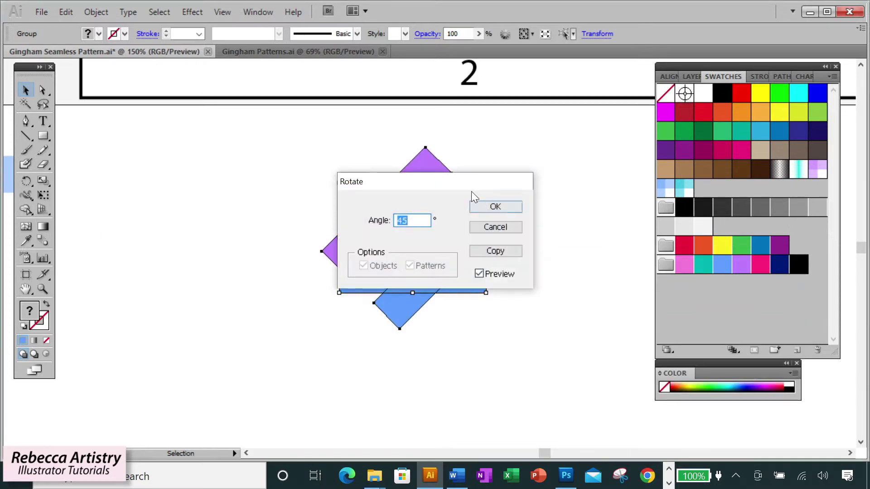
text(90)
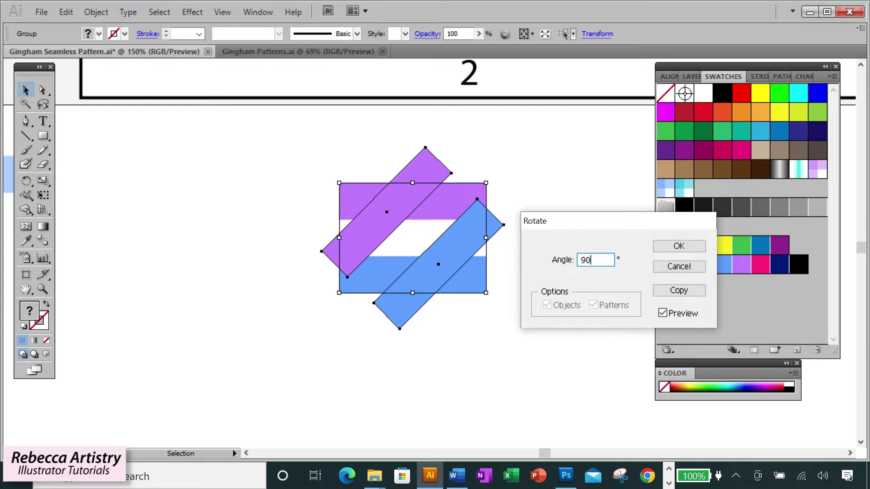
click(678, 247)
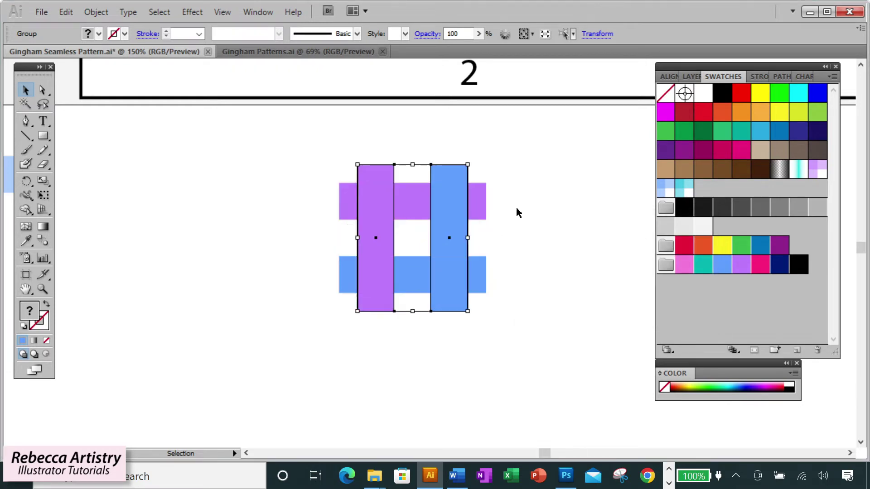
Align the horizontal and vertical stripe groups to their left and top edges
shift+click(482, 209)
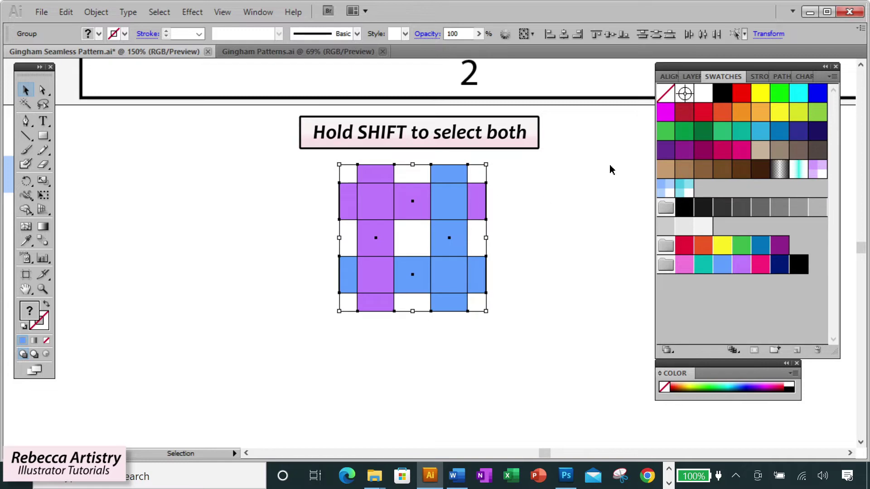
click(665, 74)
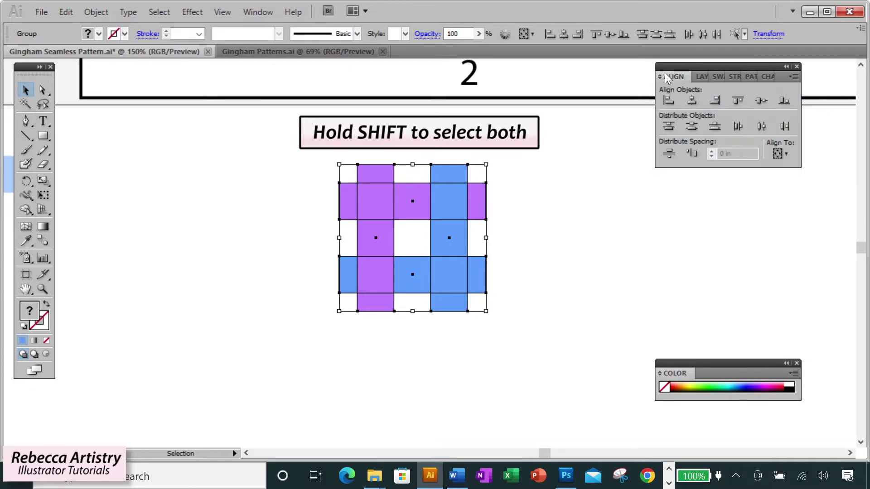
click(667, 101)
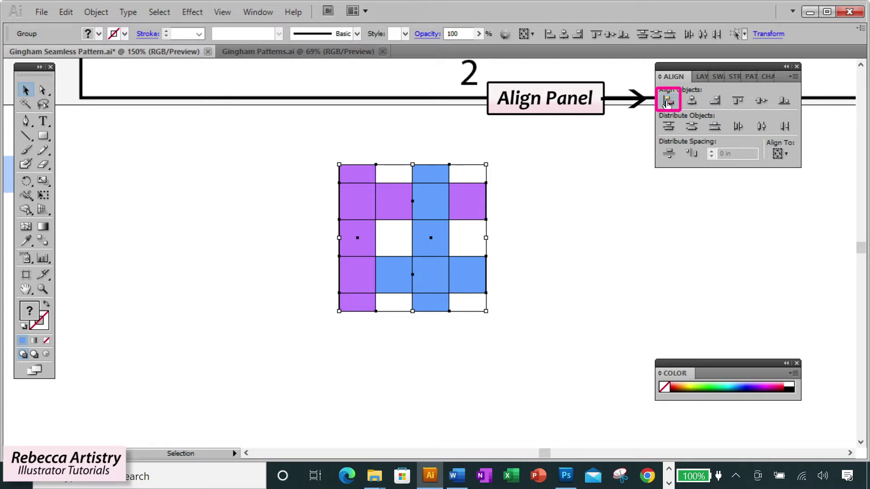
click(738, 102)
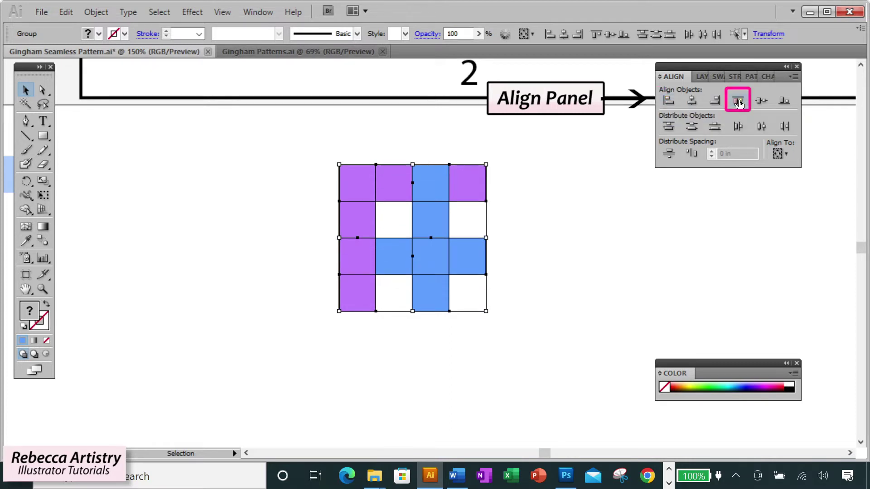
Set the opacity of both stripe groups to 50% and group them together
double_click(463, 35)
text(50)
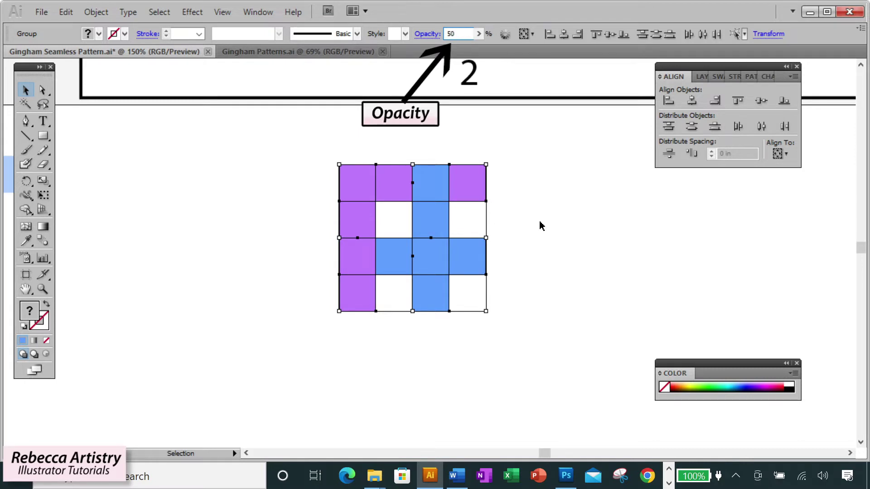
key(Return)
click(530, 216)
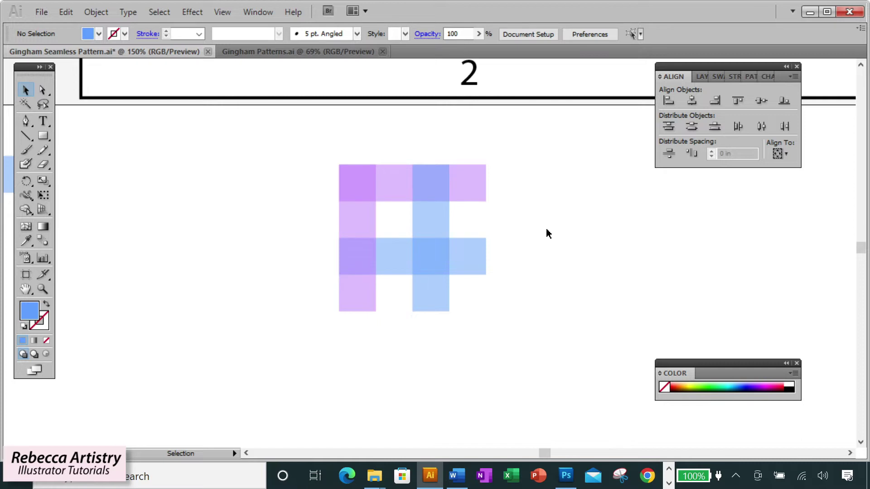
key(ctrl+a)
key(ctrl+g)
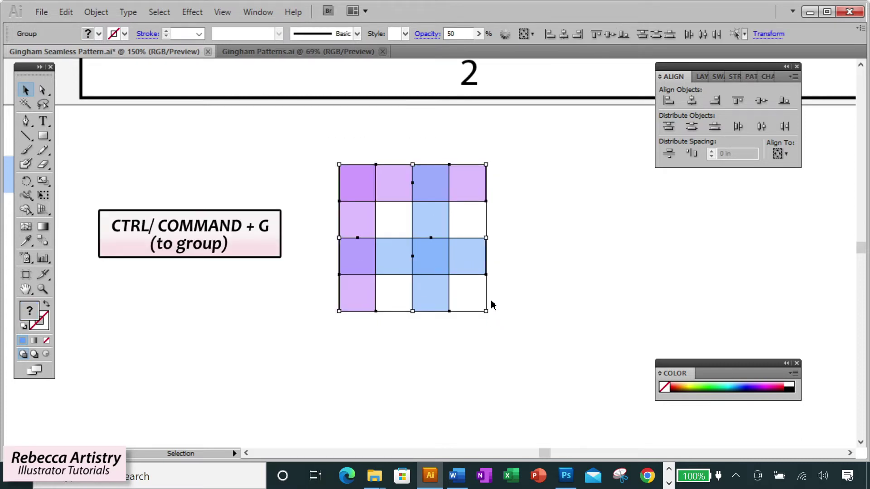
click(555, 299)
Set the fill to black for a background shape and check the width and height of the crossed-stripe group
key(ctrl+minus)
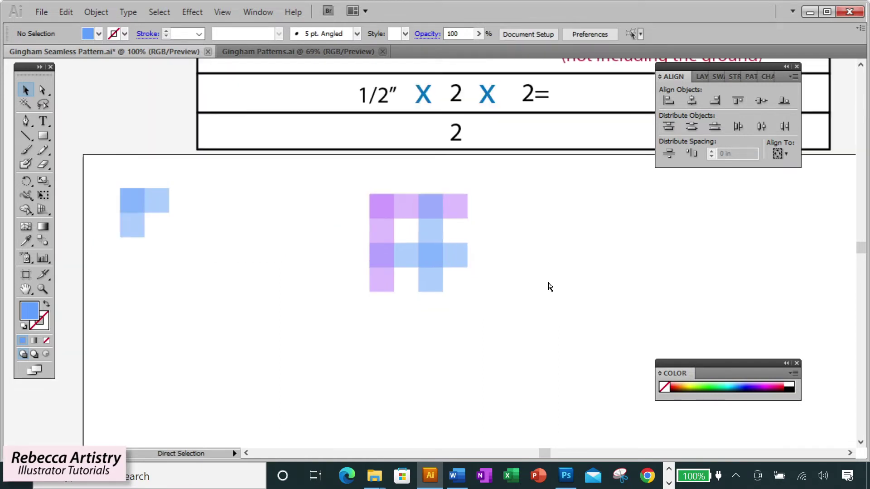
click(44, 136)
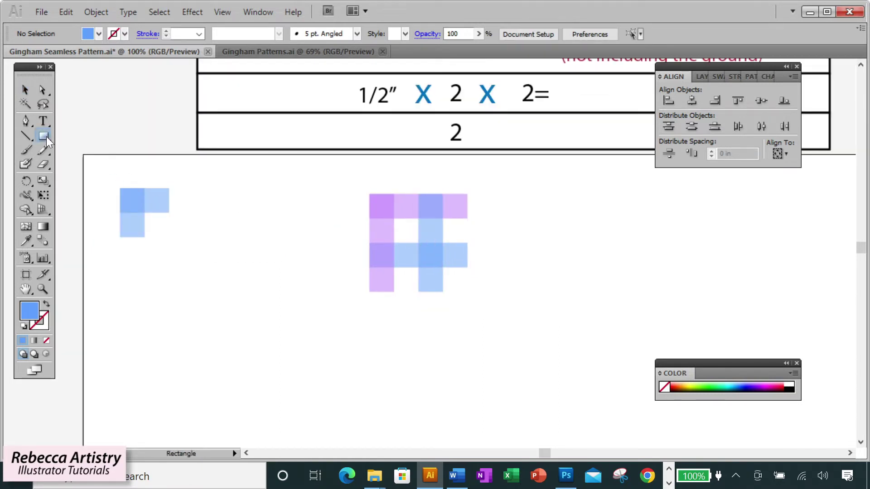
click(715, 77)
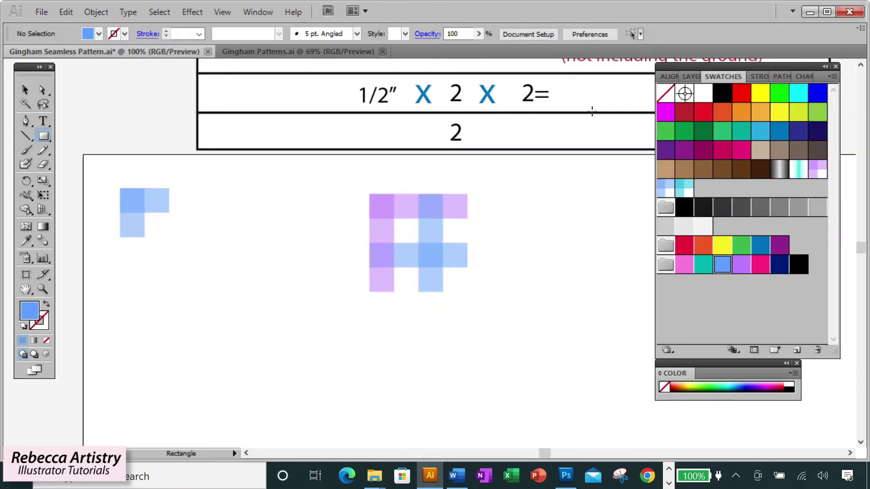
click(721, 95)
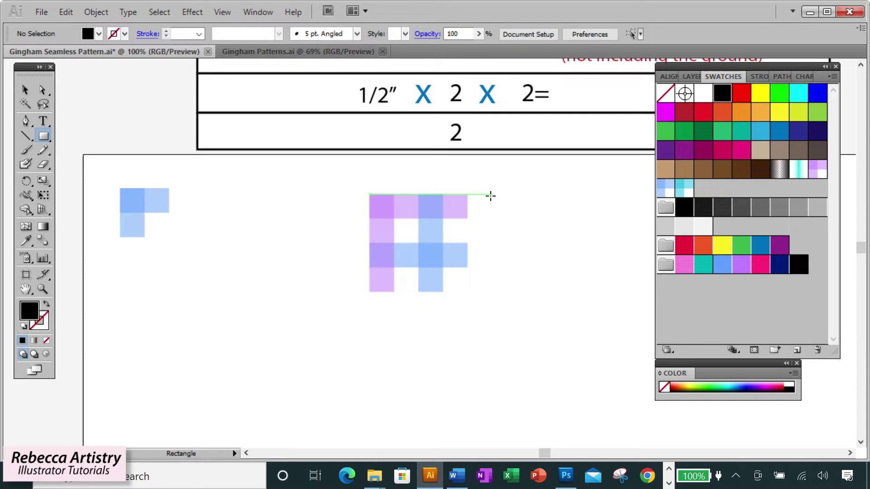
key(v)
click(403, 207)
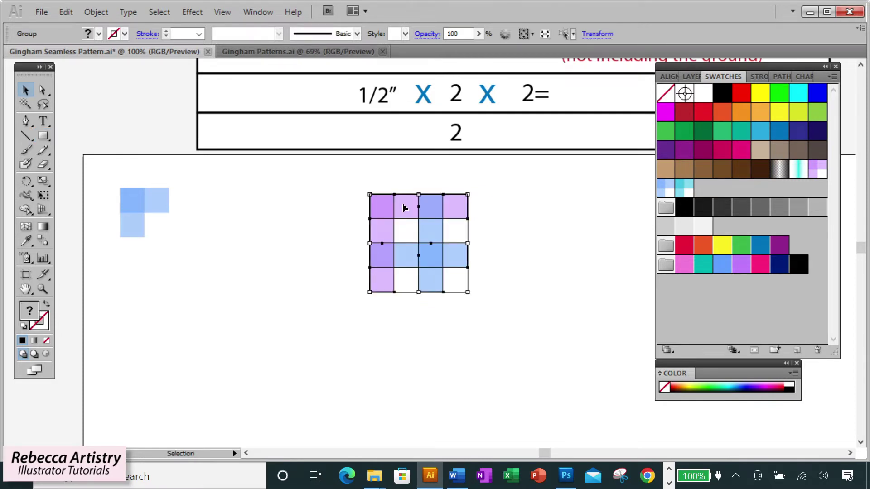
click(597, 34)
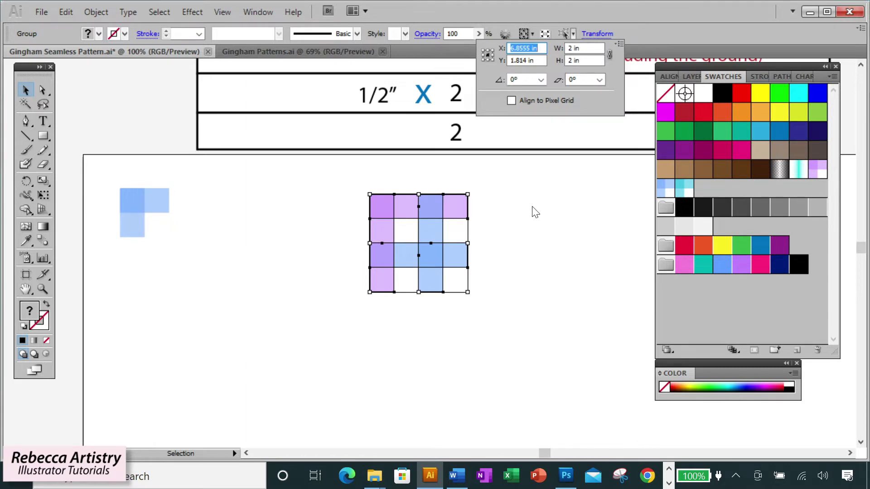
click(532, 209)
Create a black 2 in by 2 in square beside the crossed stripes
click(43, 136)
click(722, 94)
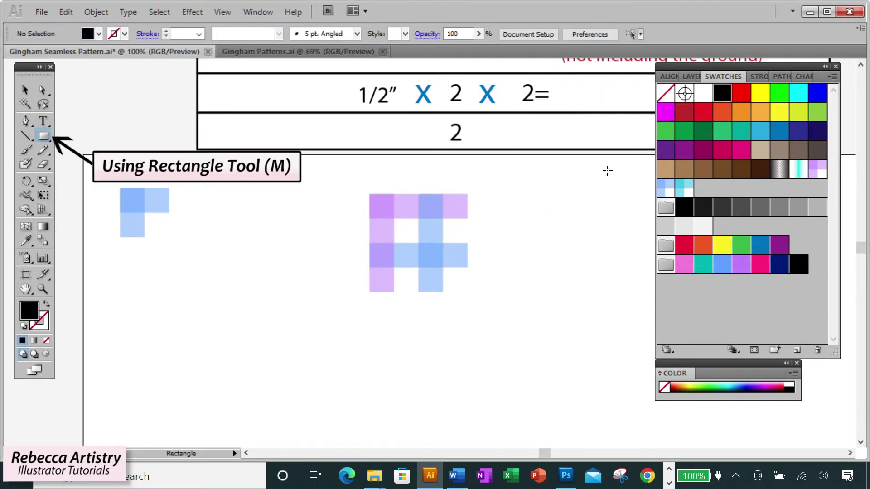
click(505, 204)
key(Tab)
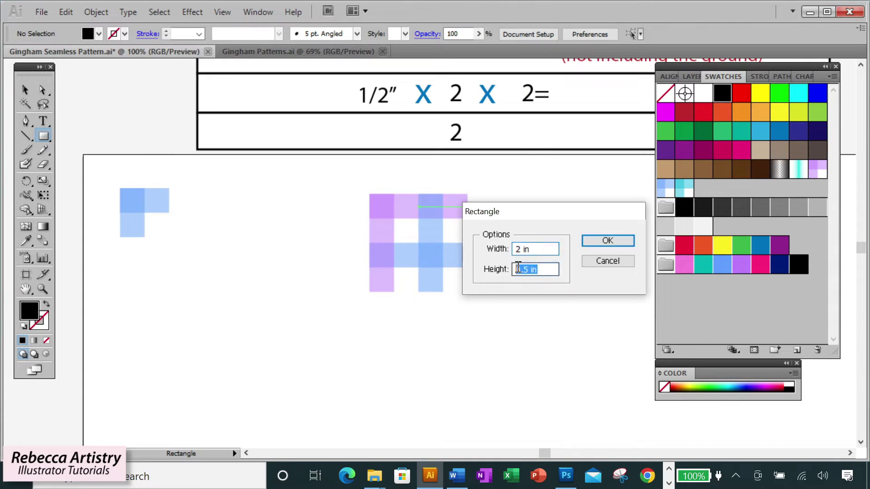
text(2)
click(608, 240)
Center the black square and the crossed-stripe group on each other horizontally and vertically
key(v)
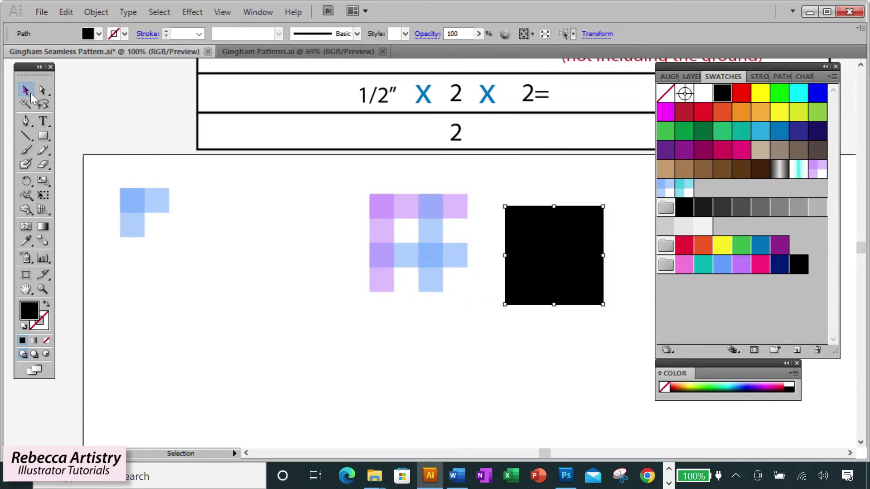
shift+click(456, 259)
click(668, 76)
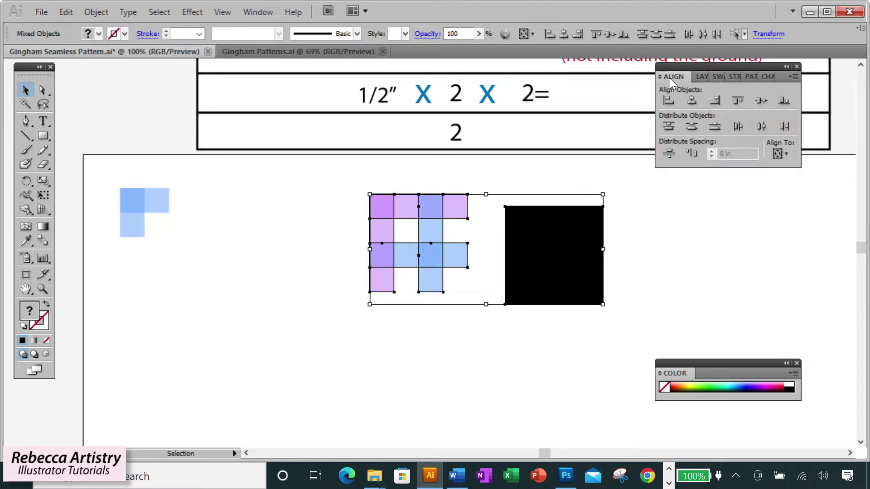
click(692, 102)
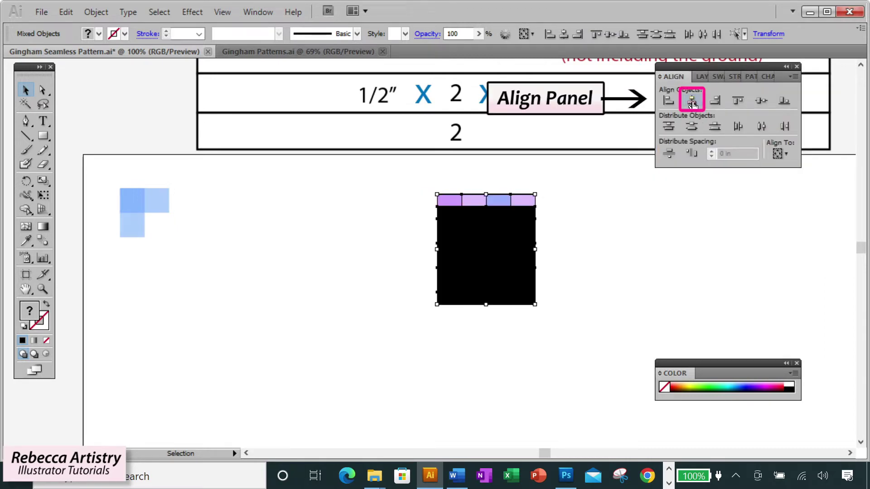
click(771, 103)
Send the black square behind the crossed stripes and fill it with white
click(571, 234)
click(519, 283)
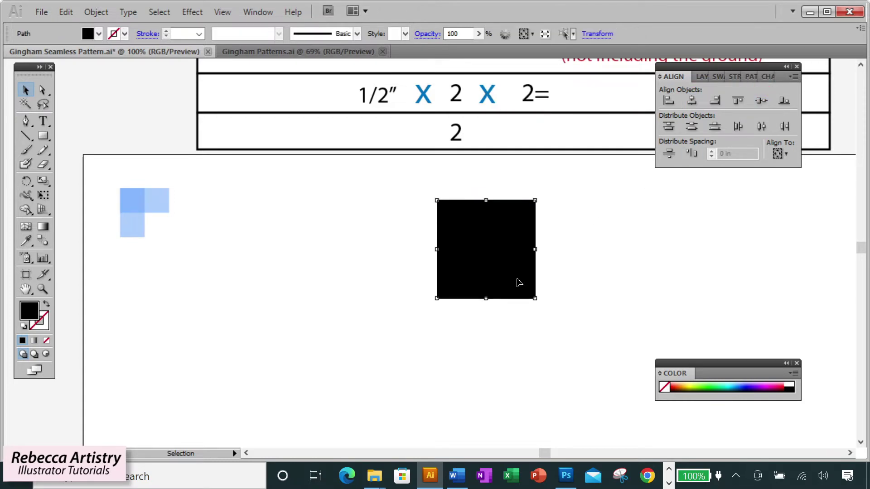
right_click(519, 283)
mouse_move(564, 260)
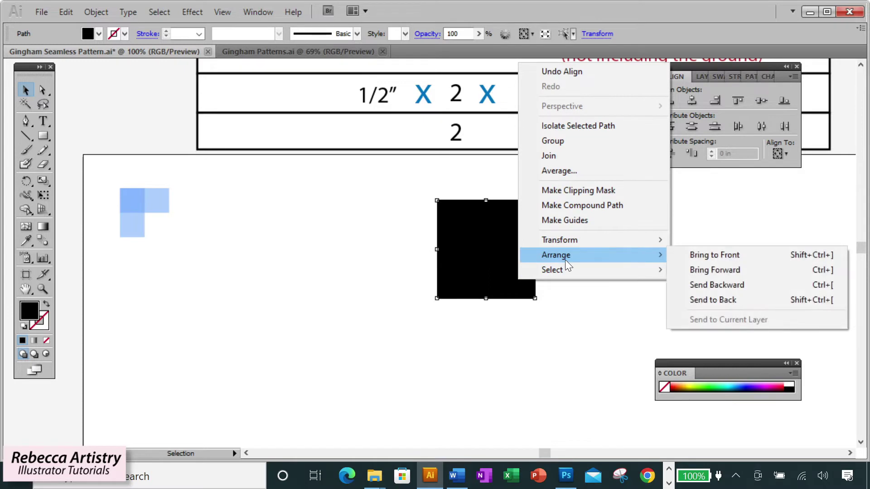
click(696, 300)
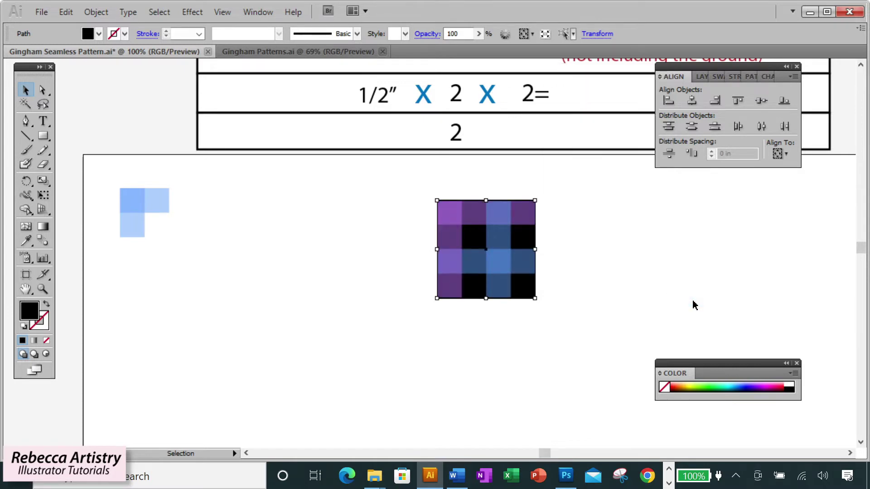
click(720, 77)
click(703, 92)
Save the stripes and white square together as a pattern swatch, and move the tile below the small blue tile
drag(416, 184, 703, 312)
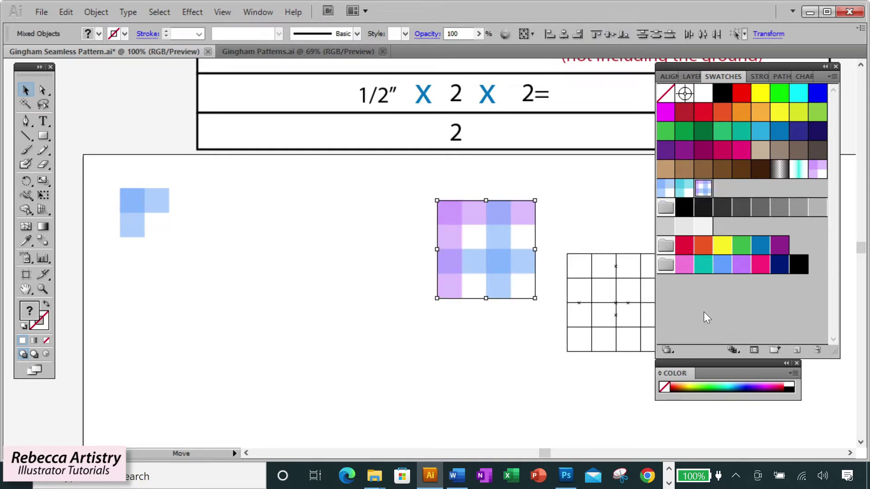
drag(529, 219, 208, 287)
click(287, 240)
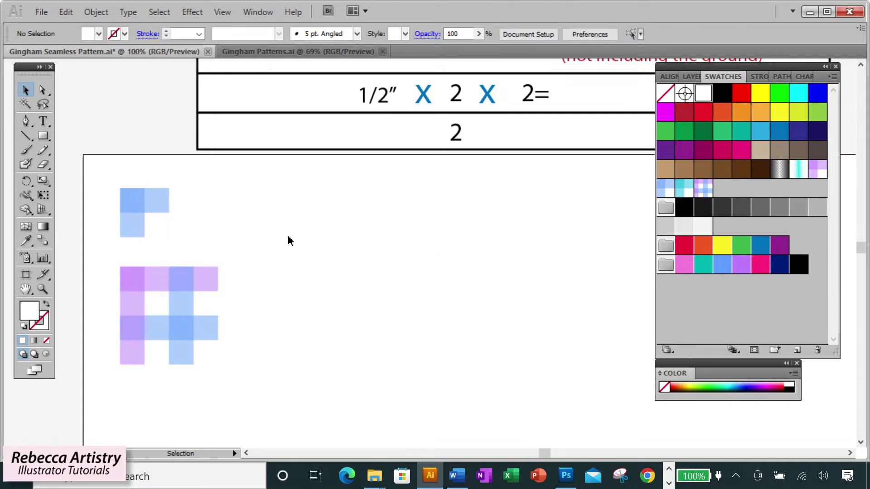
Draw a test rectangle about 10.5 in by 8.9 in beside the tiles and fill it with the purple and blue gingham swatch
key(ctrl+minus)
scroll(457, 299, down, 5)
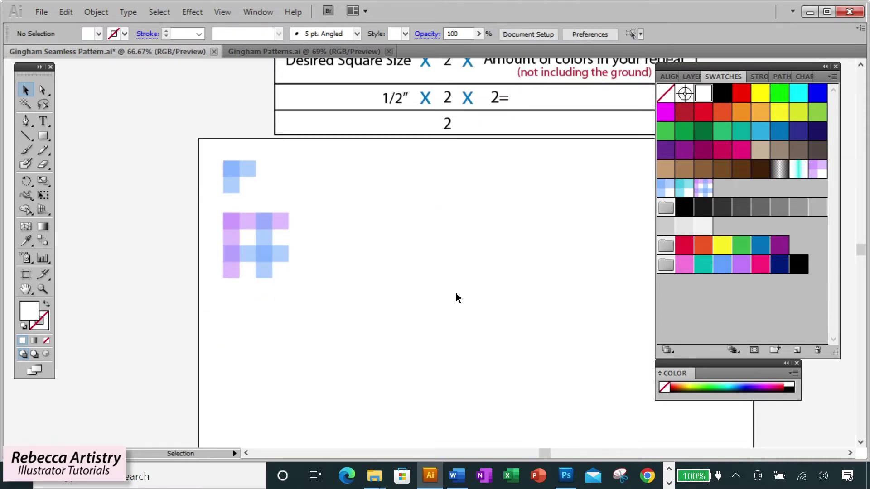
scroll(324, 254, right, 3)
key(m)
drag(245, 128, 587, 419)
click(705, 195)
key(v)
key(ctrl+shift+a)
scroll(406, 284, up, 2)
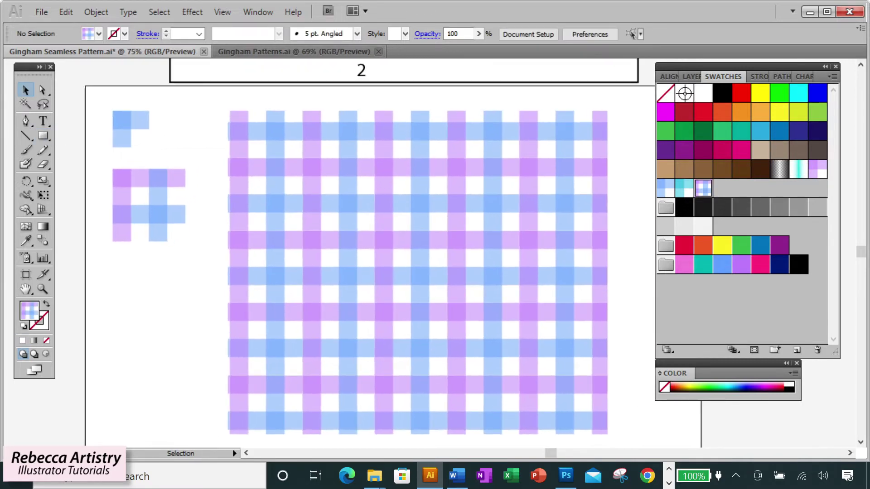
Delete the large rectangle filled with the purple and blue gingham pattern
scroll(420, 243, down, 1)
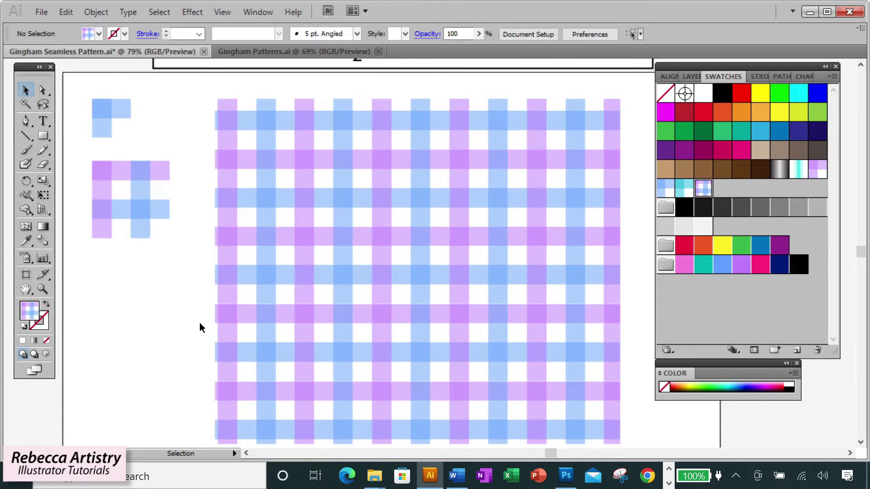
click(376, 290)
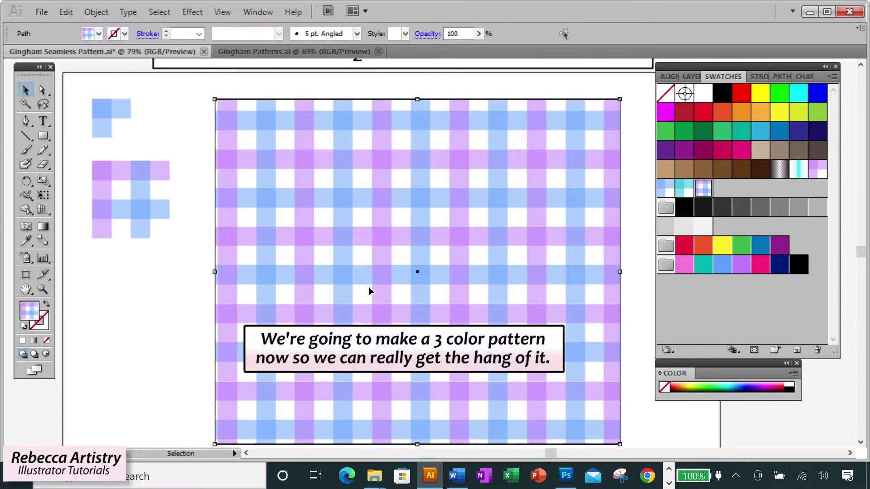
key(Delete)
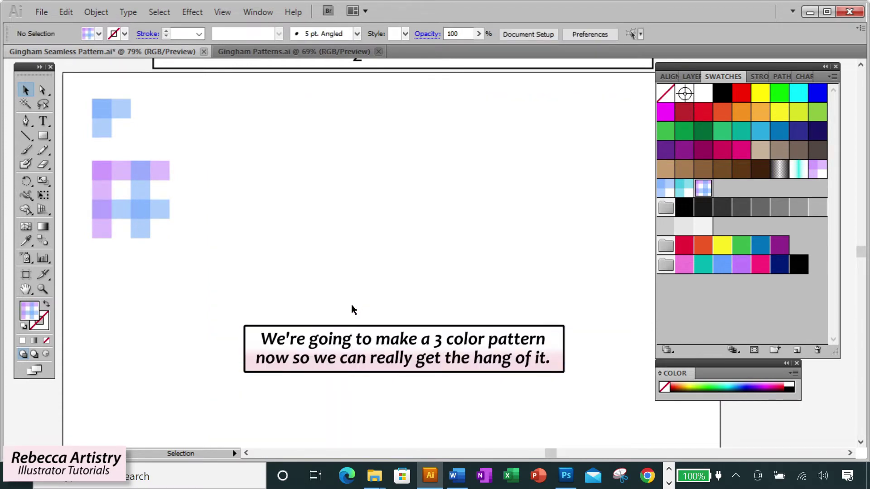
Update the formula table for three colors, changing the number of colors to 3 and the result to 3"
scroll(351, 310, up, 5)
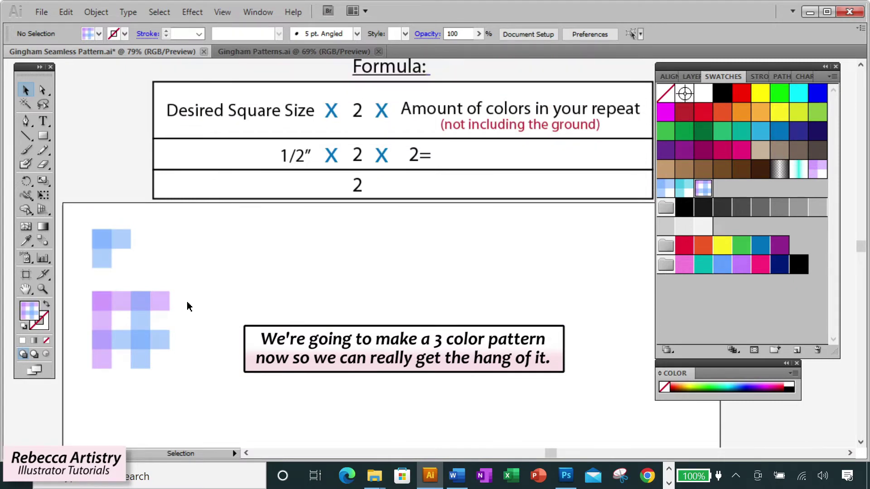
key(t)
scroll(446, 129, down, 1)
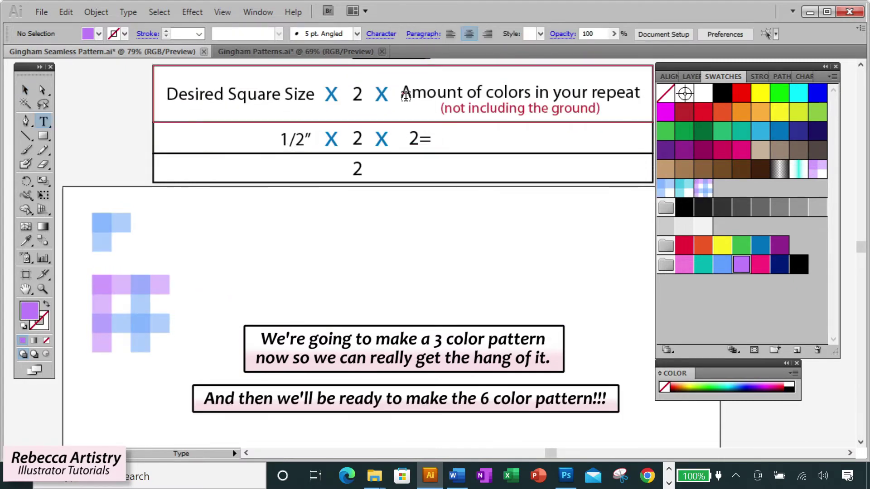
double_click(414, 138)
text(3)
double_click(357, 169)
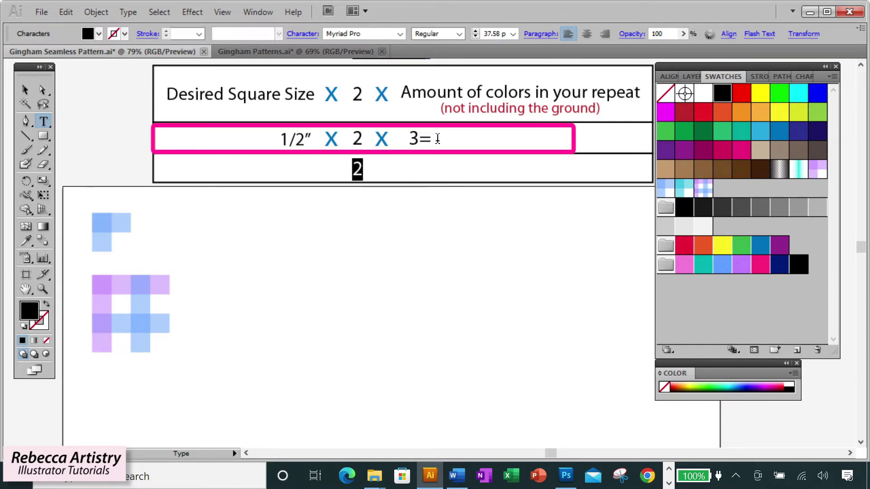
text(3)
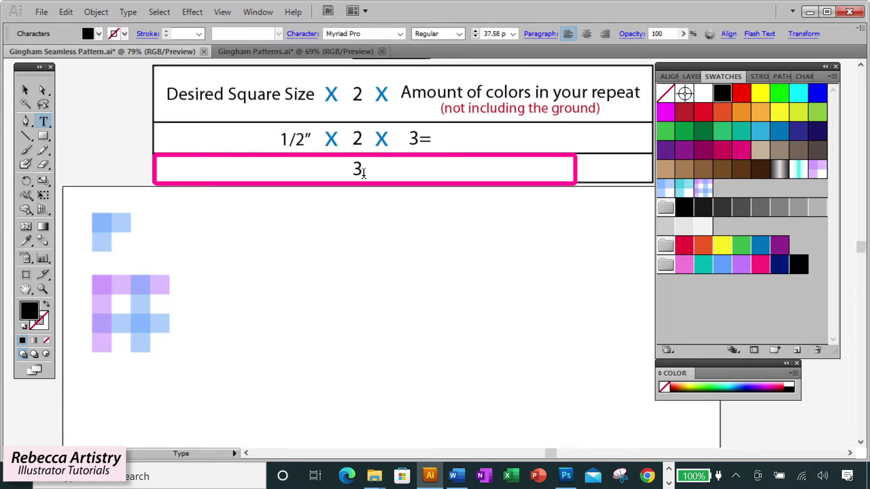
text(")
key(Escape)
Create a purple rectangle 3 in wide and 0.5 in high in the empty area beside the finished tiles
key(m)
click(741, 264)
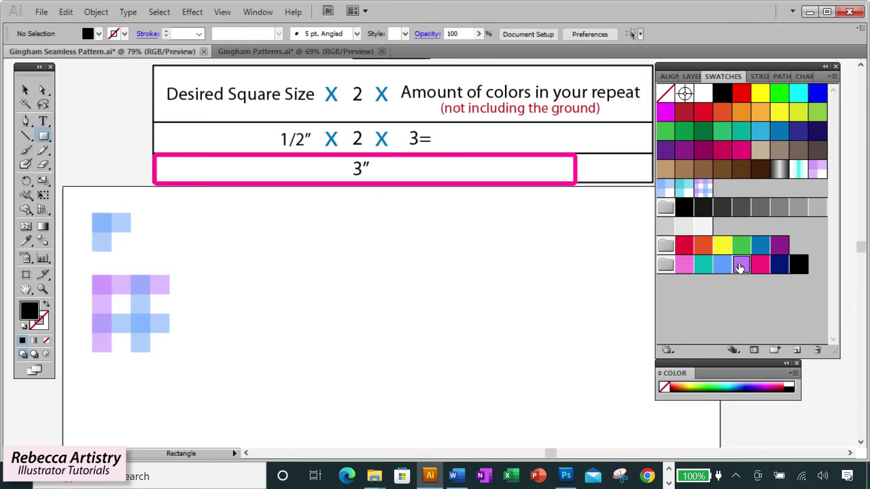
click(347, 237)
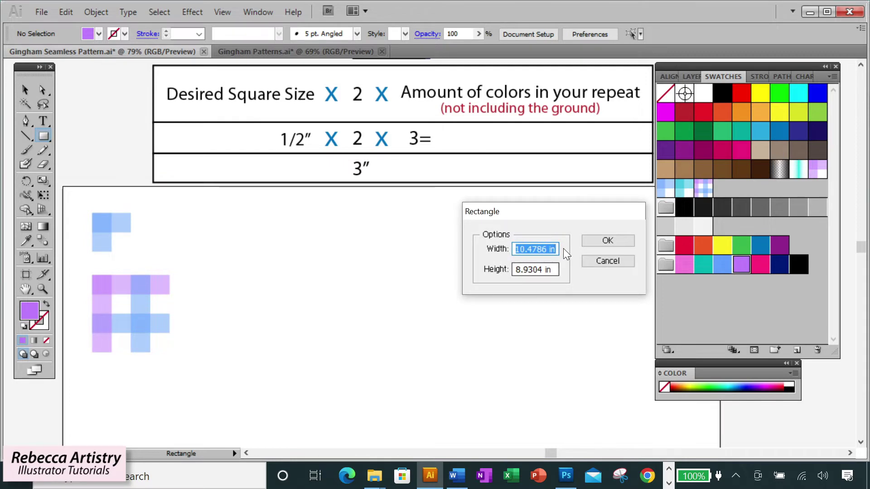
drag(545, 211, 570, 232)
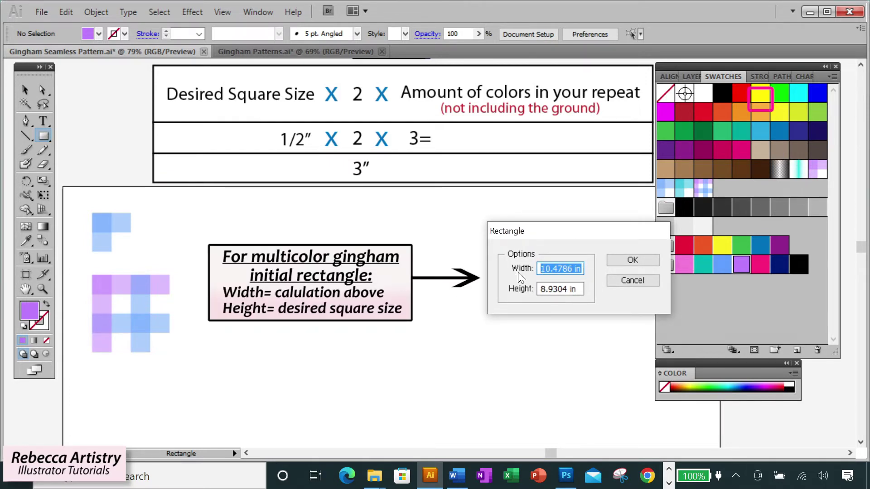
text(3)
key(Tab)
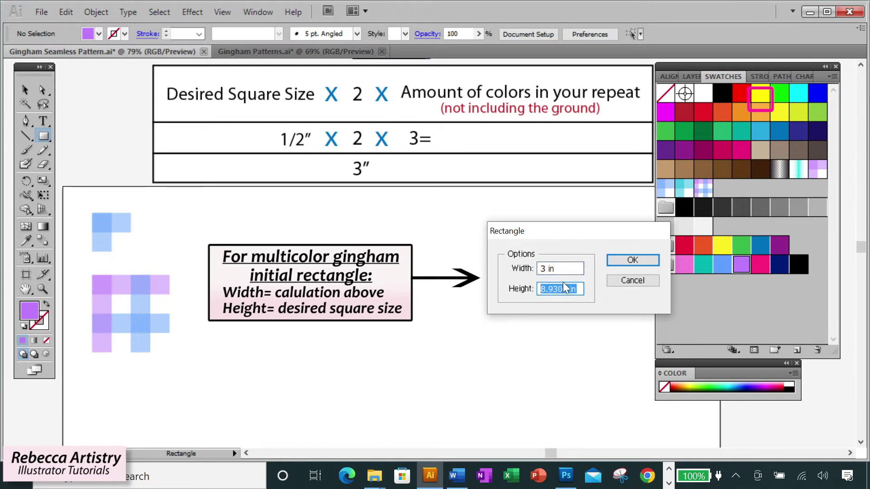
text(.5)
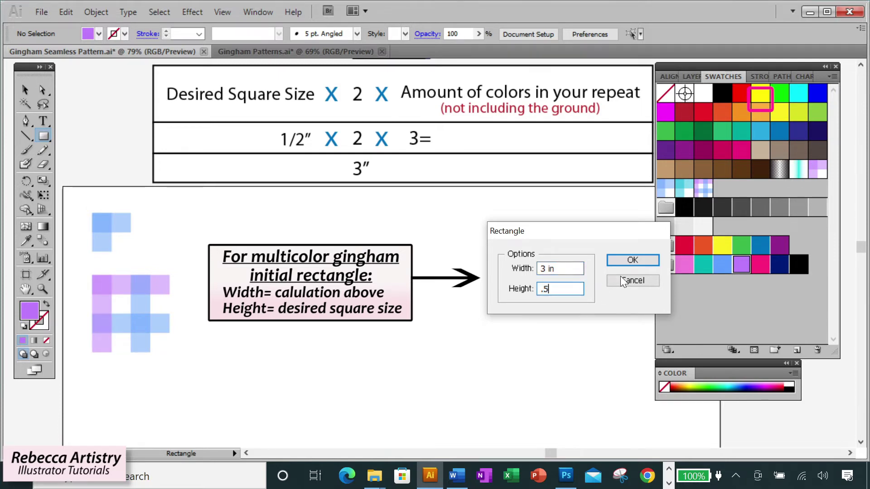
click(636, 259)
Place a copy of the purple stripe below it, leaving a gap of one stripe height, and fill the copy with blue
key(z)
click(453, 301)
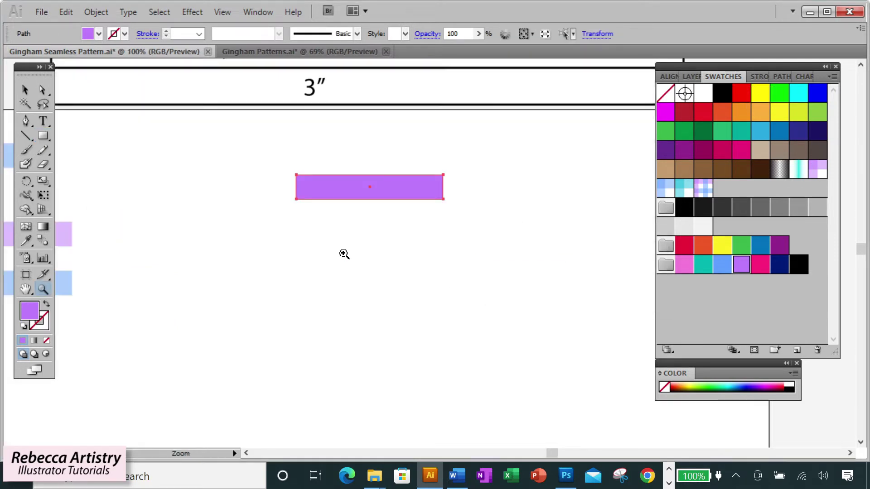
click(25, 90)
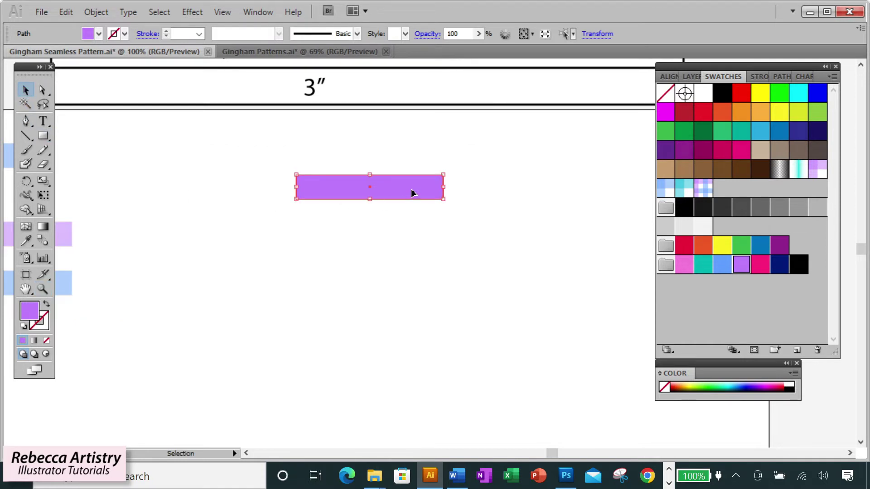
drag(412, 193, 416, 215)
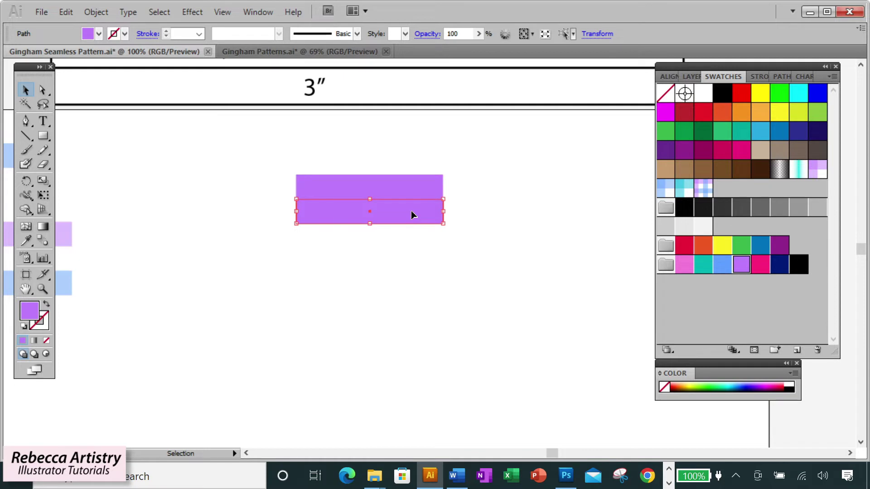
drag(412, 217, 413, 242)
click(438, 217)
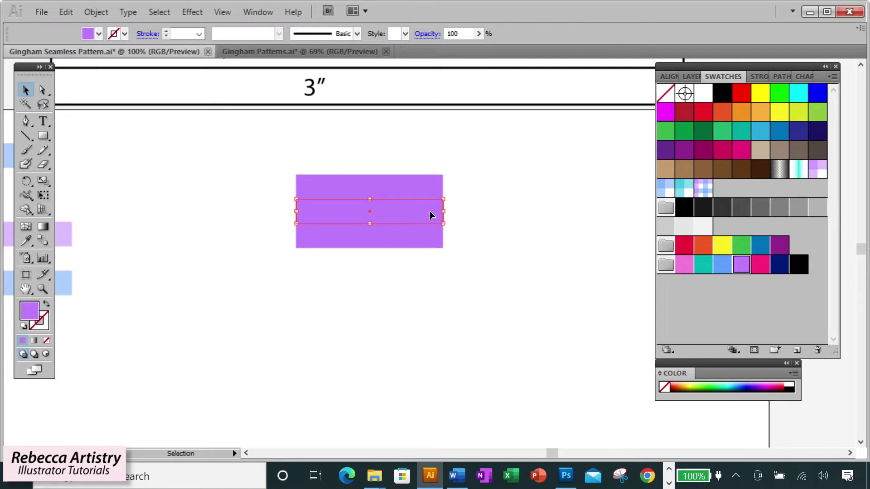
key(Delete)
click(420, 245)
click(723, 264)
click(449, 229)
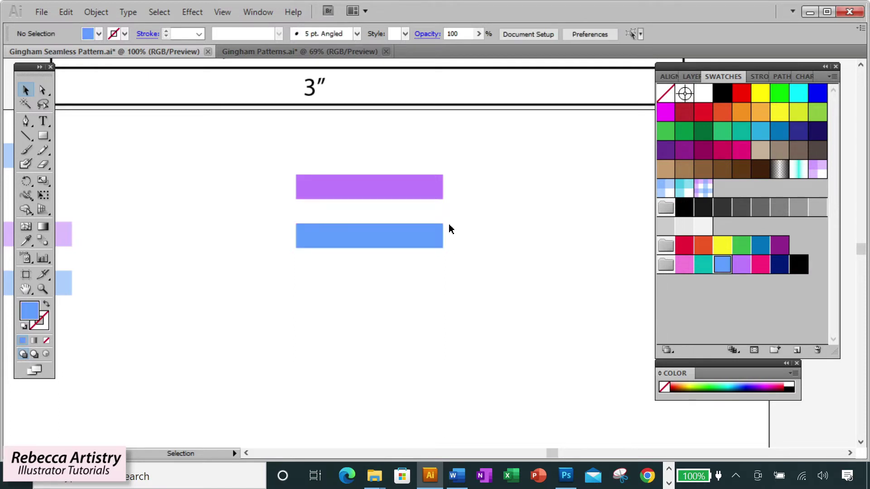
Place a copy of the blue stripe below it with the same one-stripe gap, and fill the copy with teal
drag(425, 239, 419, 295)
click(477, 270)
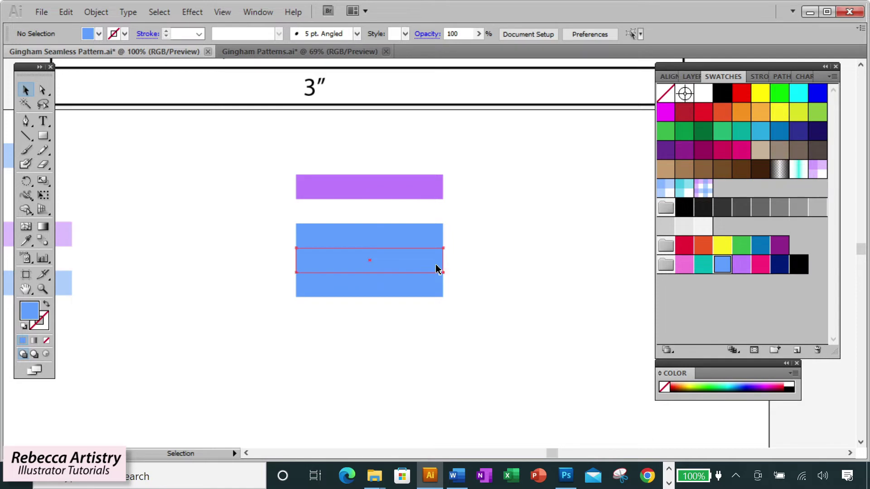
click(436, 269)
key(Delete)
click(426, 294)
click(703, 264)
click(565, 268)
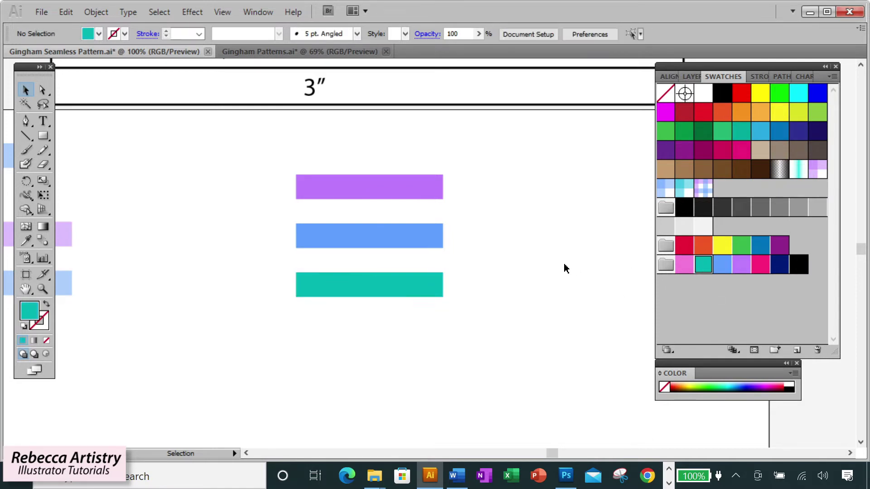
Group the purple, blue and teal horizontal stripes together
drag(345, 148, 452, 317)
key(ctrl+g)
key(ctrl+g)
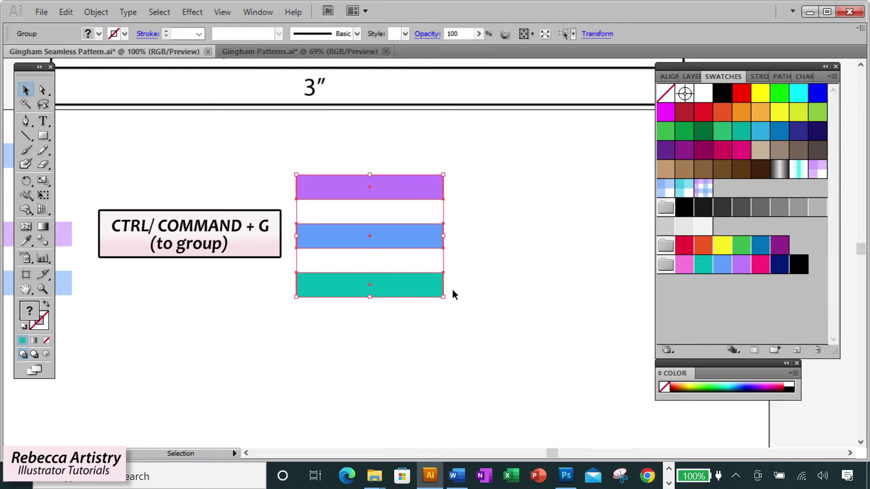
Paste a copy of the stripe group in front and rotate it a quarter turn so its stripes run vertically
key(ctrl+c)
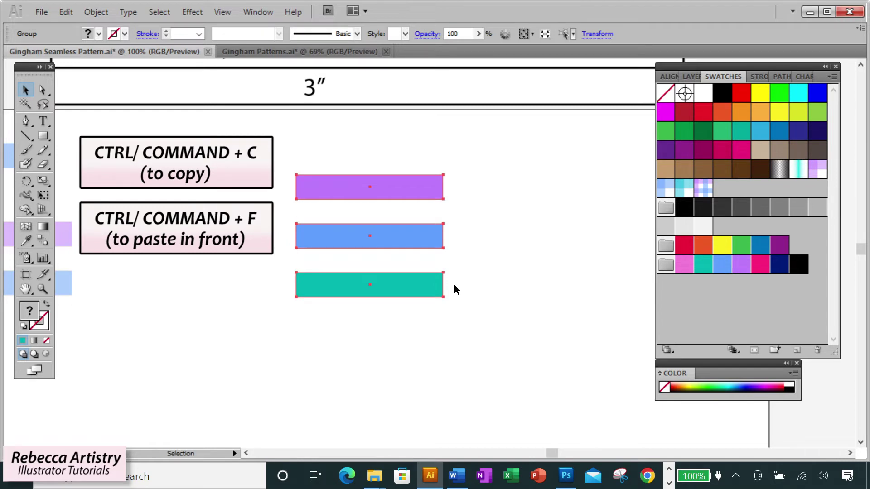
right_click(428, 286)
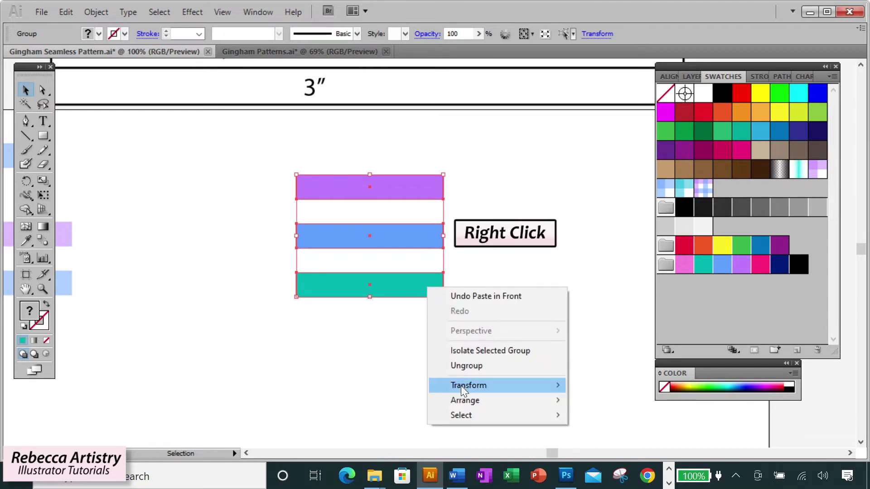
mouse_move(498, 385)
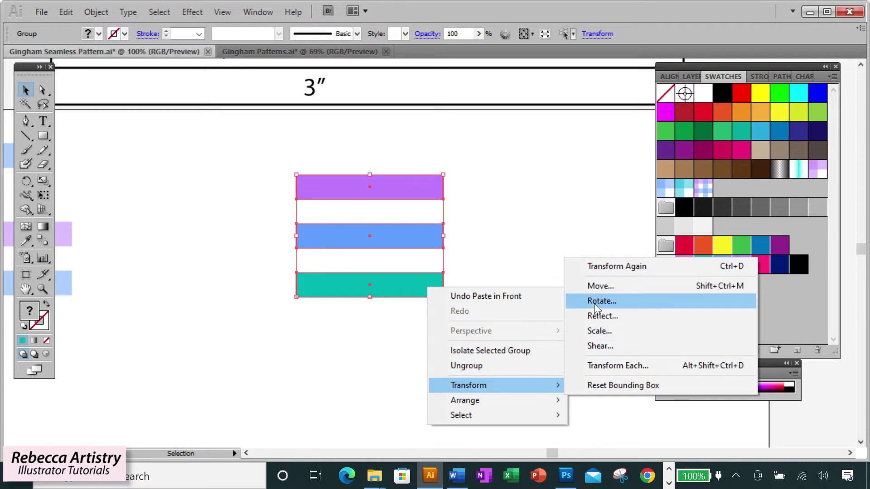
click(593, 302)
drag(447, 183, 581, 202)
click(628, 227)
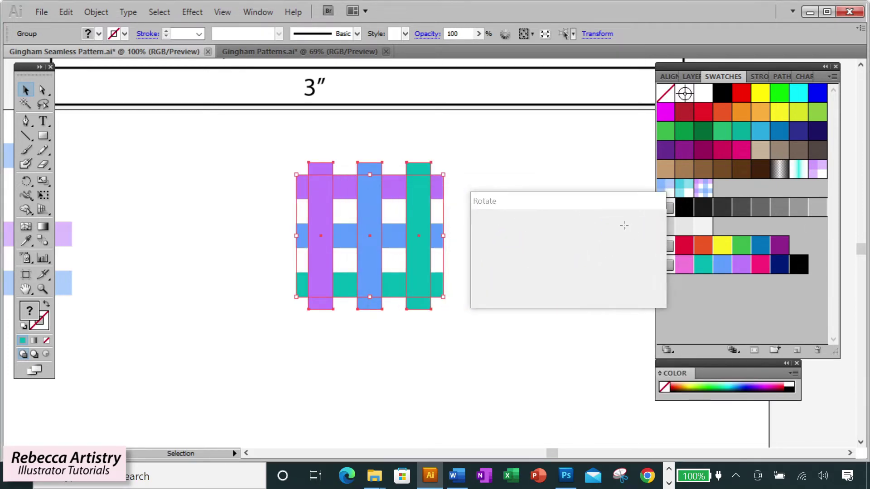
Align the horizontal and vertical stripe groups to each other along their left and top edges
shift+click(435, 194)
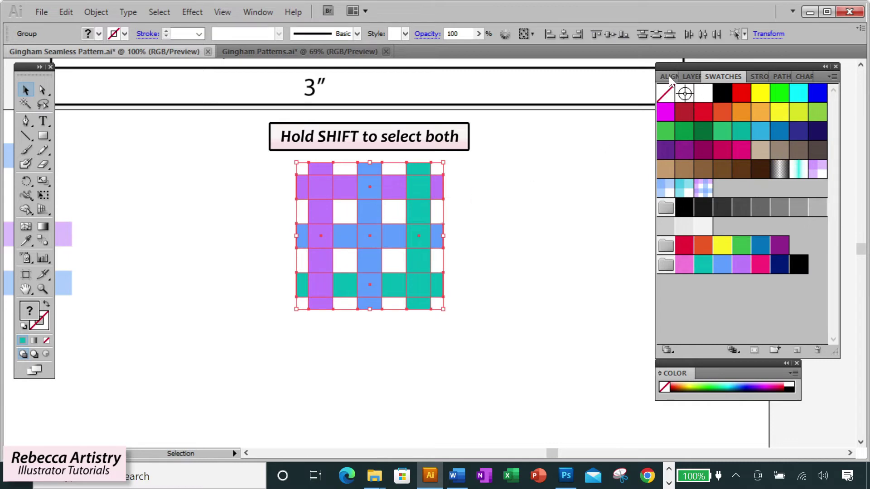
click(669, 77)
click(669, 104)
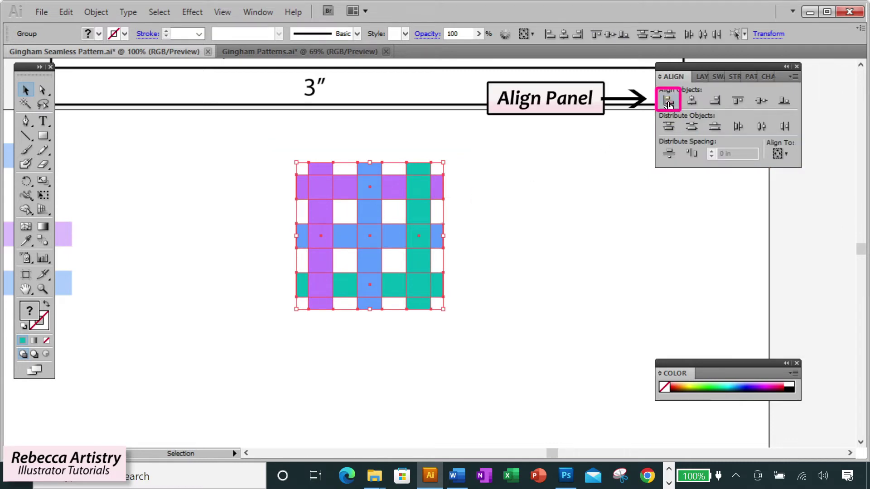
click(736, 103)
Set the opacity of both stripe groups to 50%
click(457, 33)
text(50)
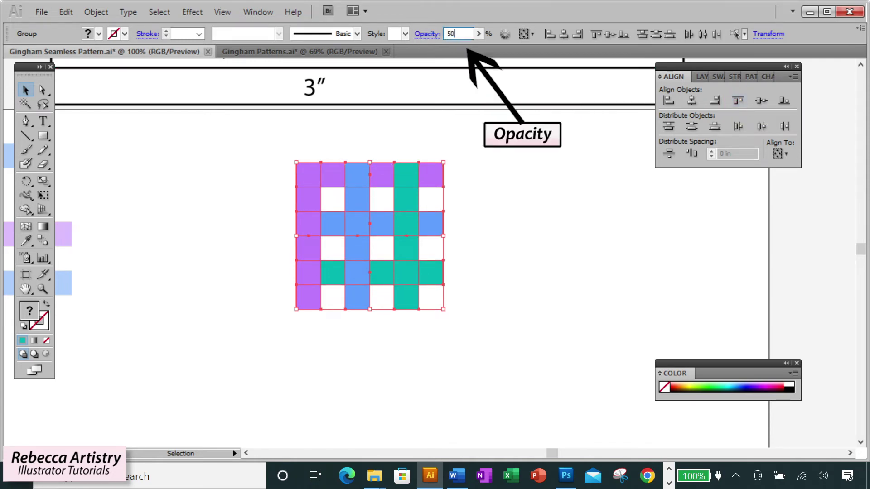
key(Return)
click(500, 216)
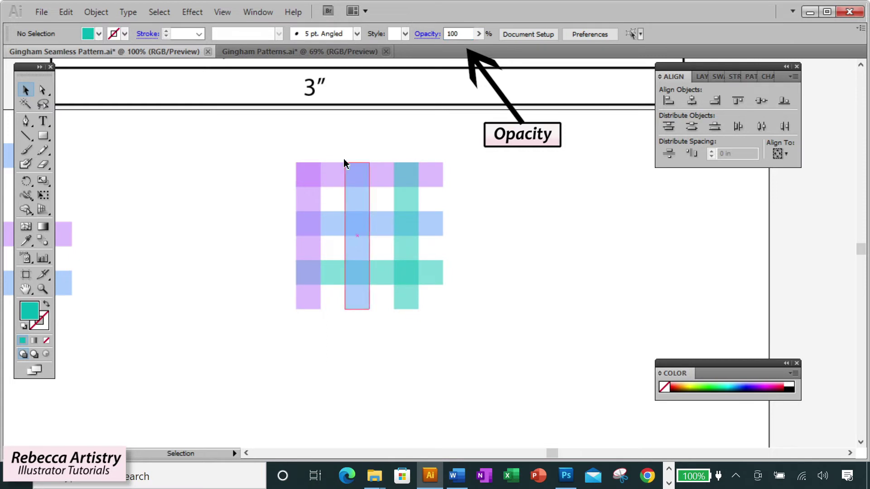
Group the semi-transparent horizontal and vertical stripes into one crossed-stripe object
drag(287, 143, 440, 320)
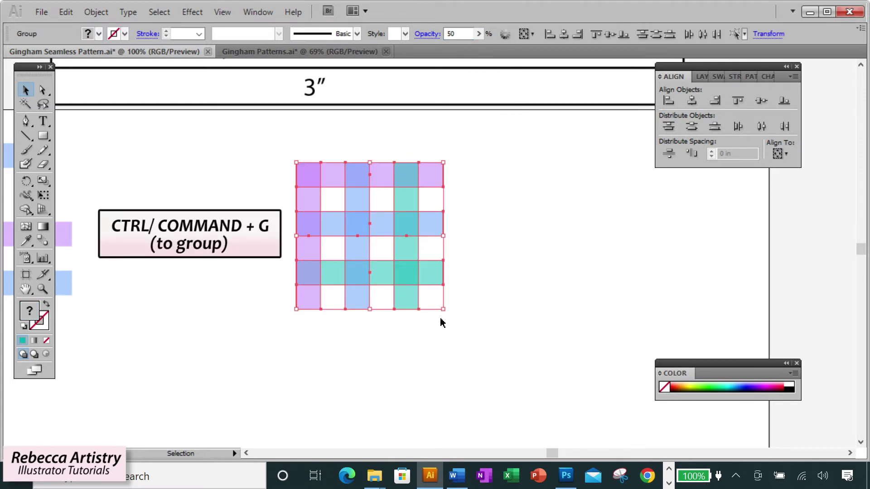
key(ctrl+g)
click(531, 295)
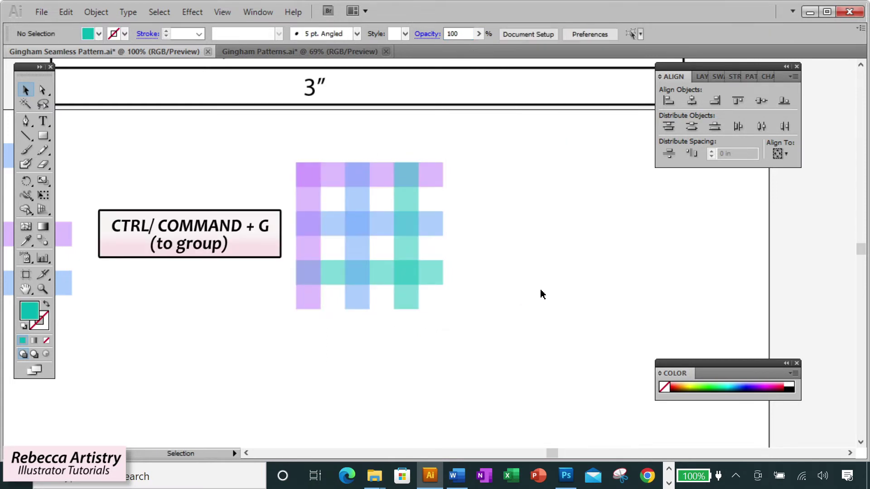
Check the width and height of the three-color crossed-stripe group
click(435, 184)
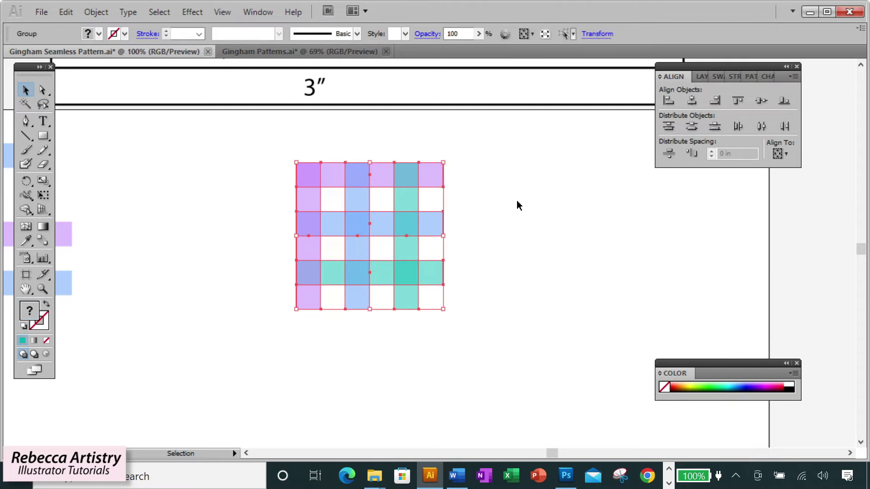
click(601, 34)
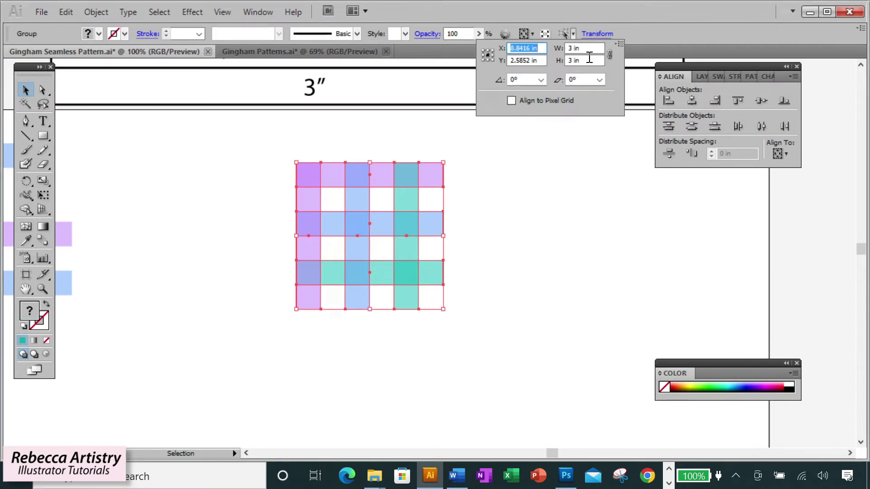
click(26, 93)
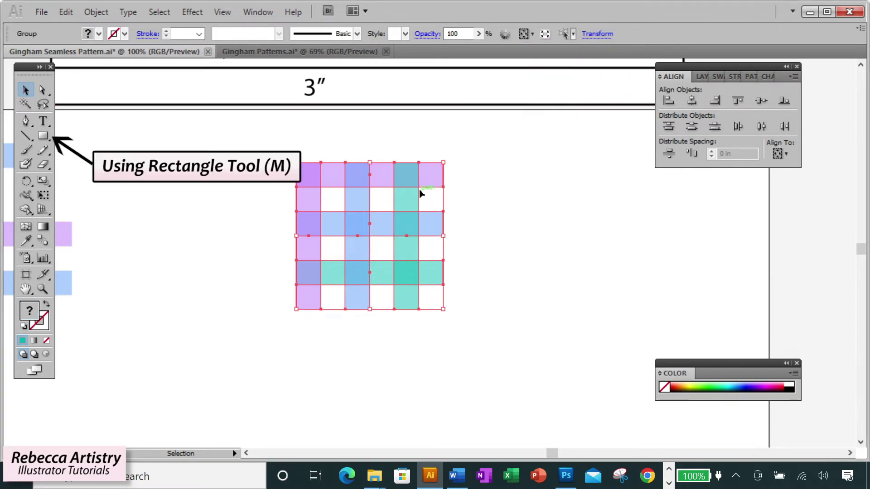
Draw a black 3 in by 3 in square beside the three-color crossed-stripe group
click(43, 136)
key(ctrl+shift+a)
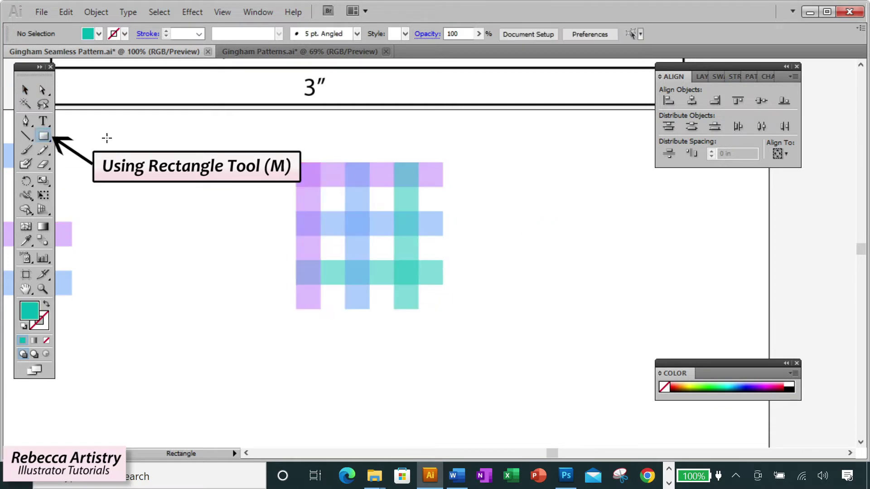
click(714, 79)
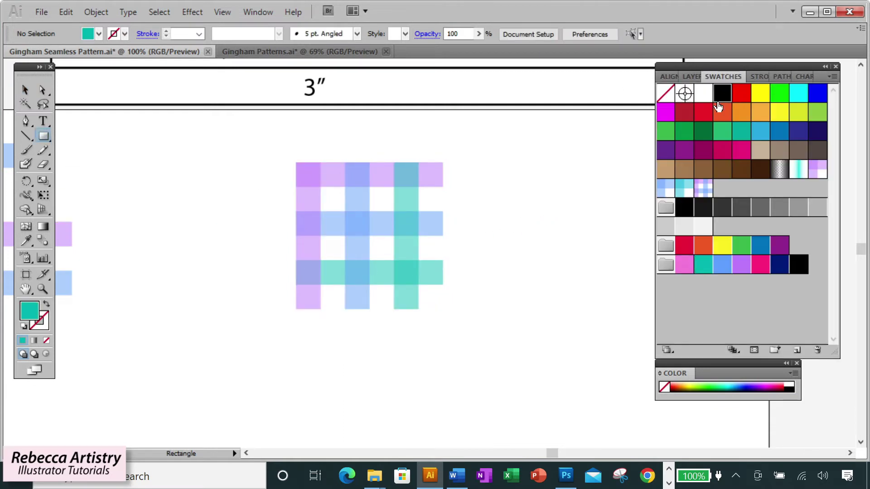
click(722, 93)
click(478, 170)
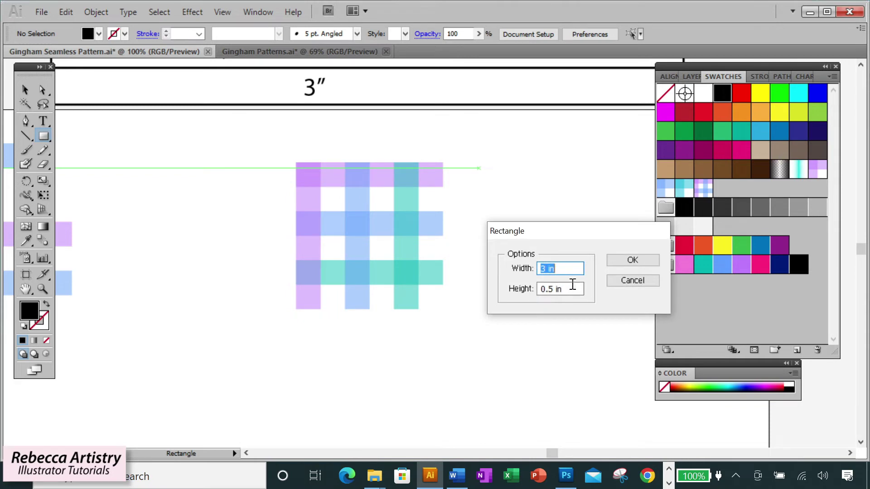
drag(568, 289, 495, 286)
text(3)
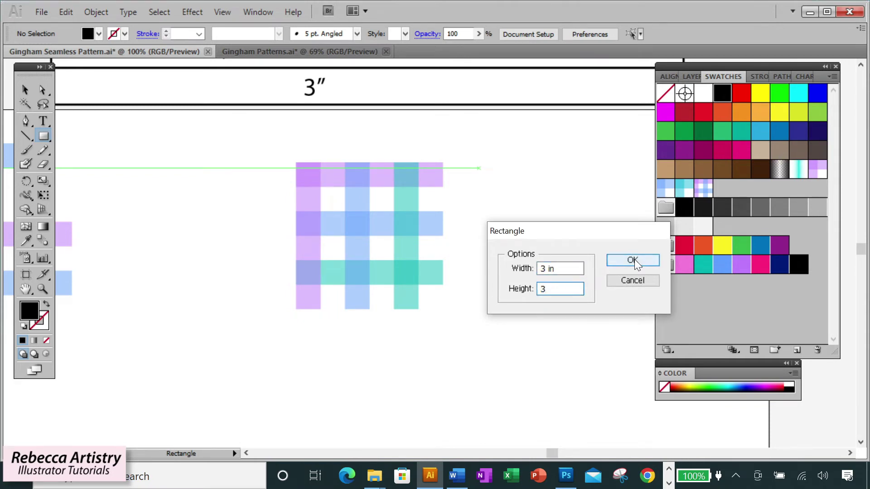
click(634, 259)
Center the black square and the crossed-stripe group on each other horizontally and vertically
click(25, 90)
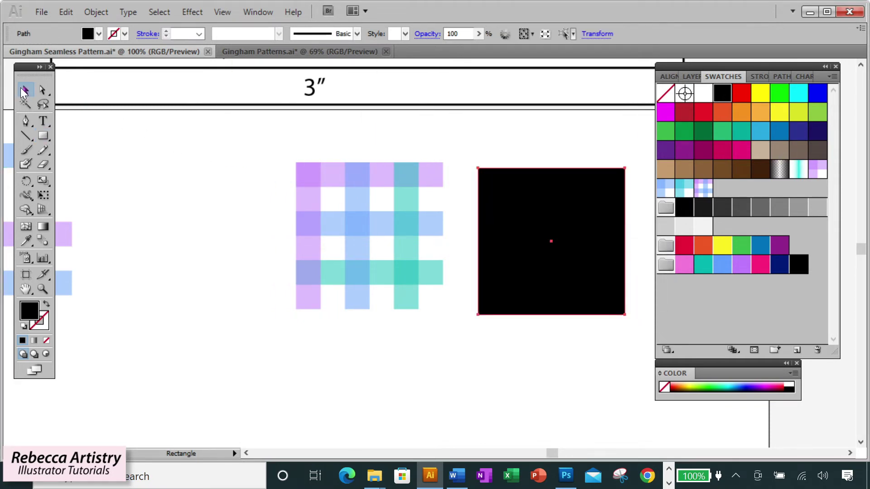
shift+click(360, 196)
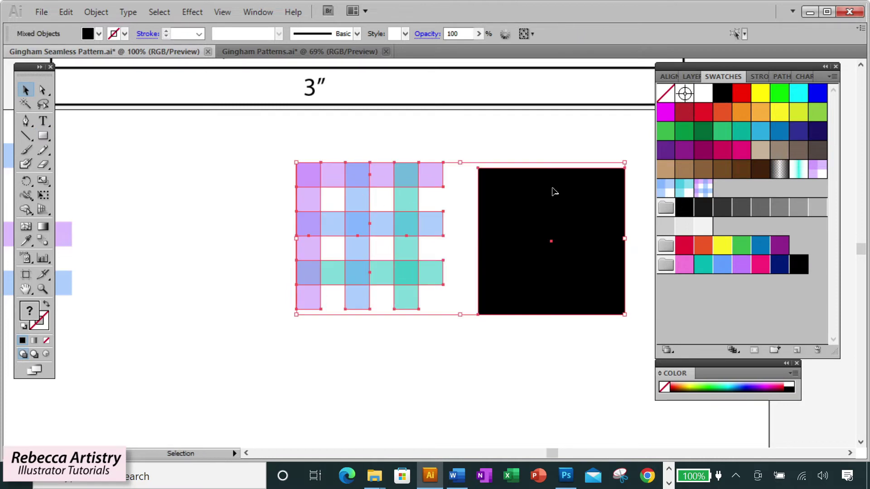
click(667, 75)
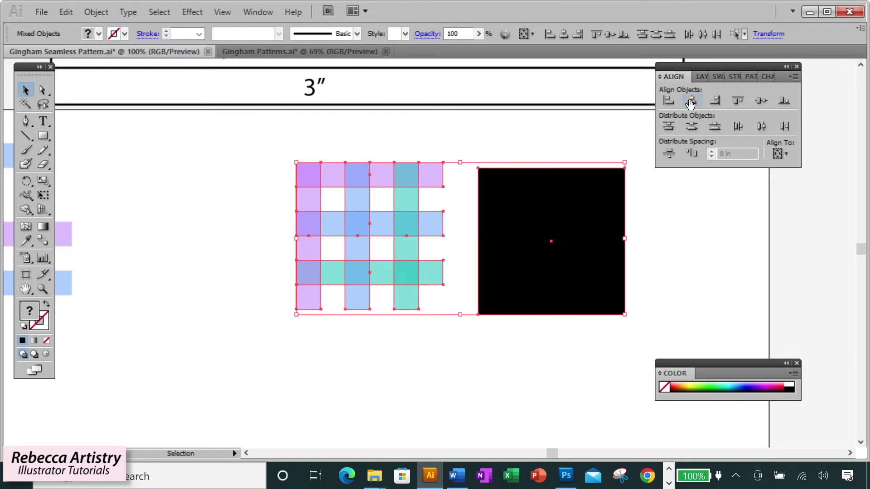
click(692, 101)
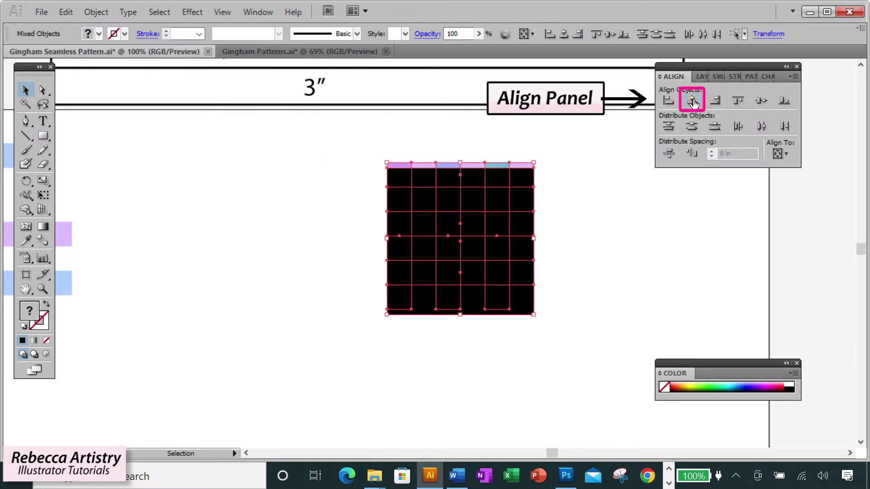
click(763, 105)
click(586, 228)
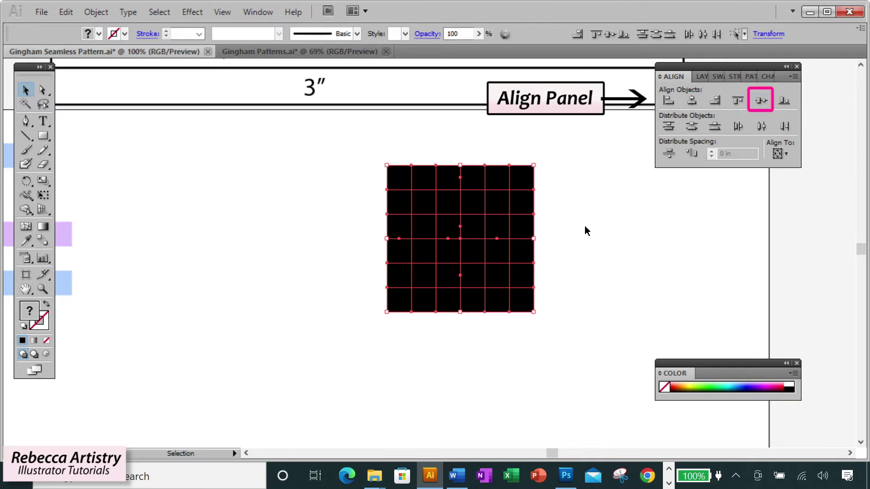
Send the black square behind the crossed stripes and change its fill to white
click(526, 299)
right_click(527, 309)
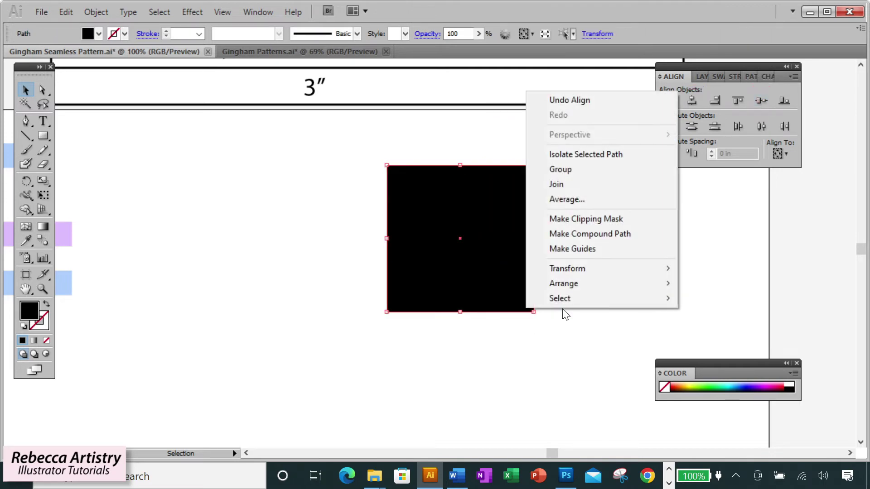
mouse_move(583, 284)
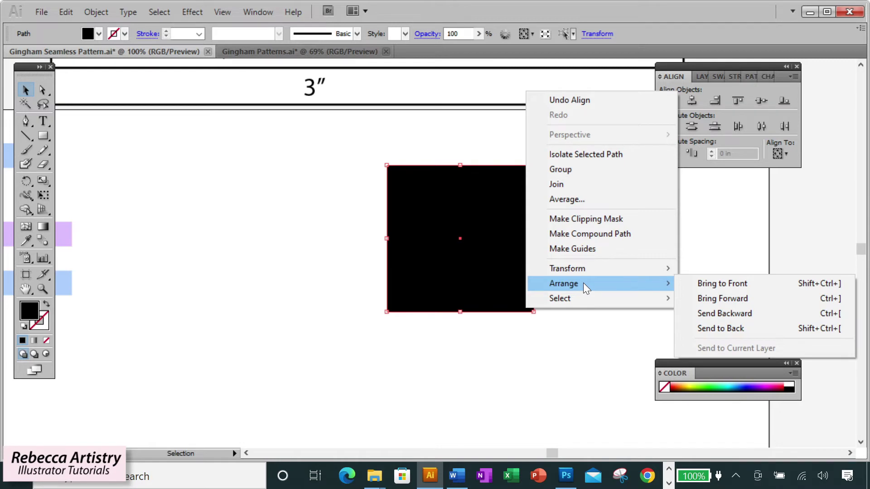
click(723, 329)
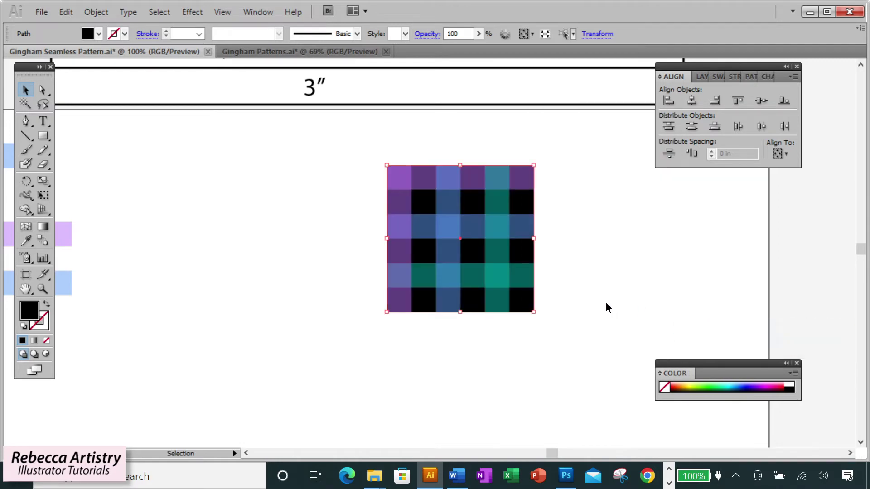
click(716, 78)
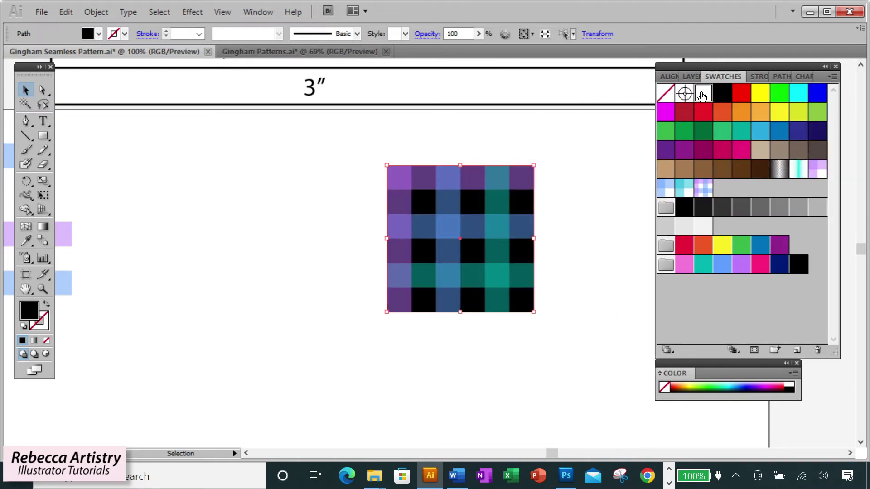
click(703, 93)
Save the stripes with their white background as a pattern swatch and place the tile beneath the two-color tile on the artboard
click(606, 195)
drag(367, 159, 713, 313)
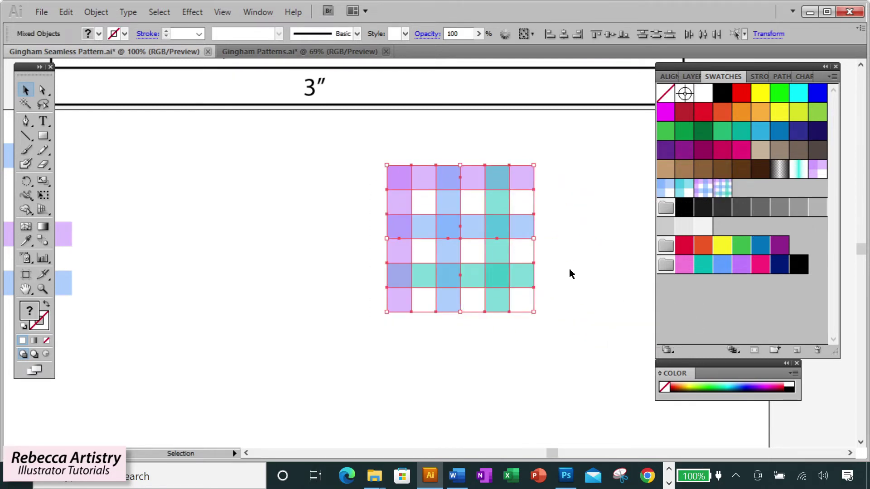
key(ctrl+minus)
key(ctrl+minus)
drag(455, 257, 246, 351)
click(66, 189)
Draw a rectangle about 10 by 9.5 in beside the tiles and fill it with the new three-color gingham pattern swatch
click(43, 136)
drag(311, 198, 556, 431)
click(723, 188)
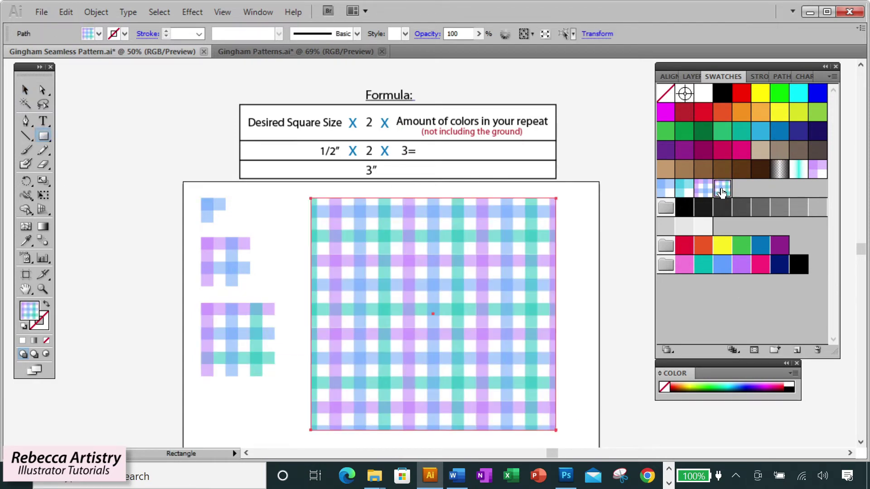
click(43, 289)
click(460, 347)
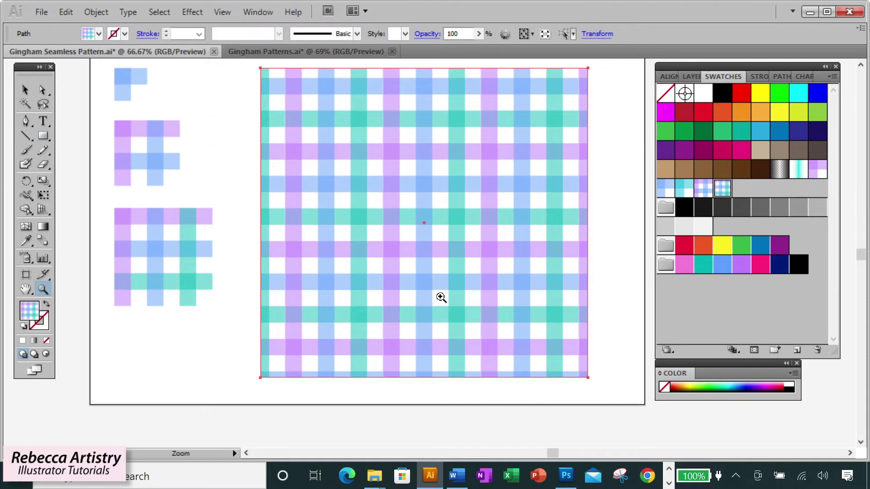
click(25, 90)
click(628, 231)
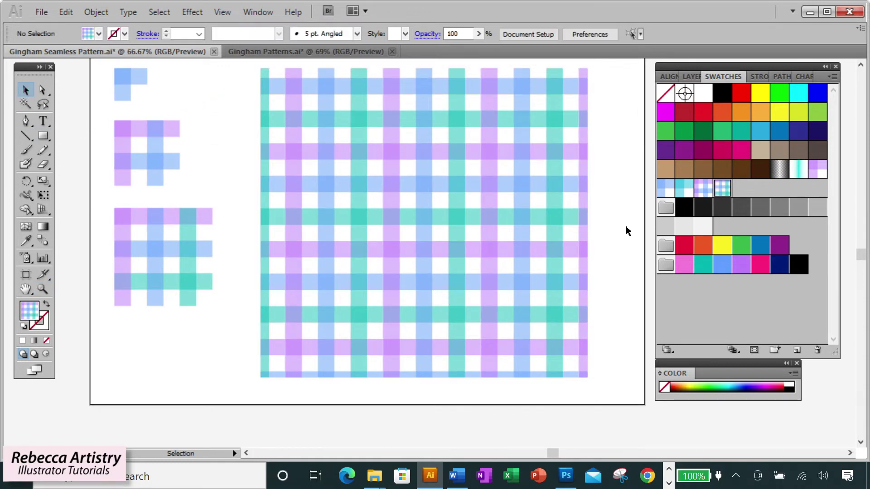
scroll(628, 231, up, 1)
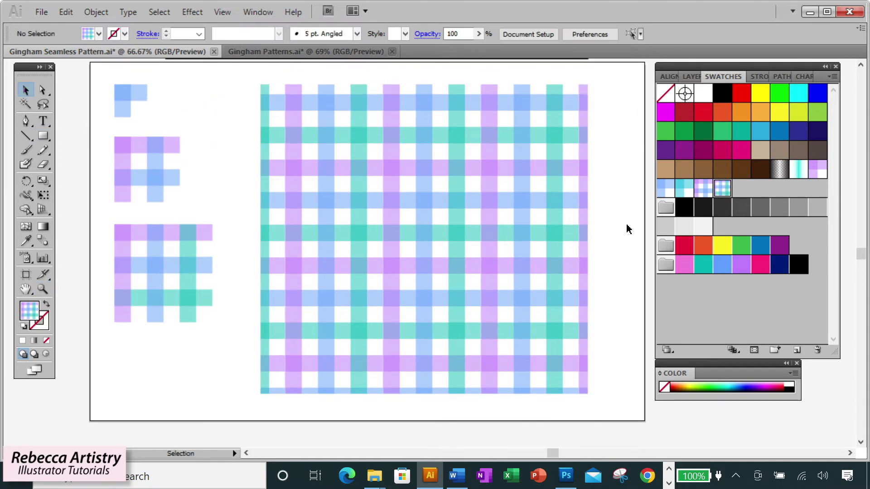
Delete the large rectangle filled with the three-color gingham pattern
click(325, 157)
key(Delete)
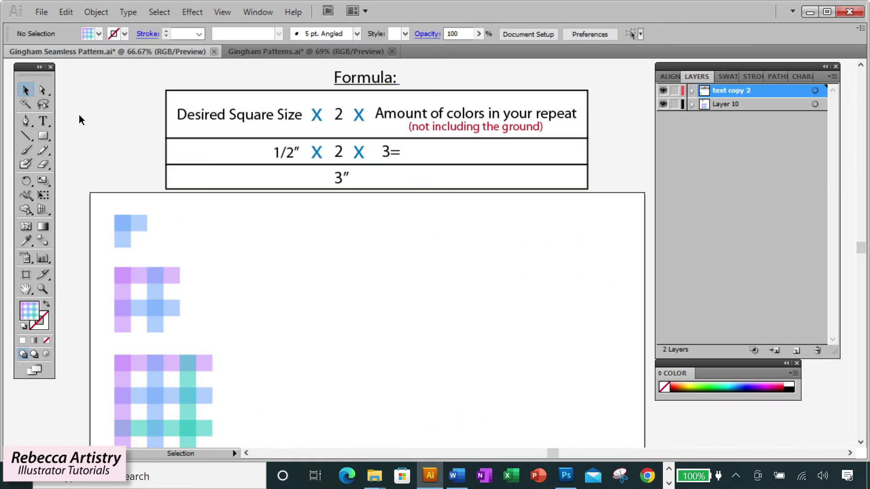
Update the formula text to 6 colors in the repeat and a result of 6"
click(43, 120)
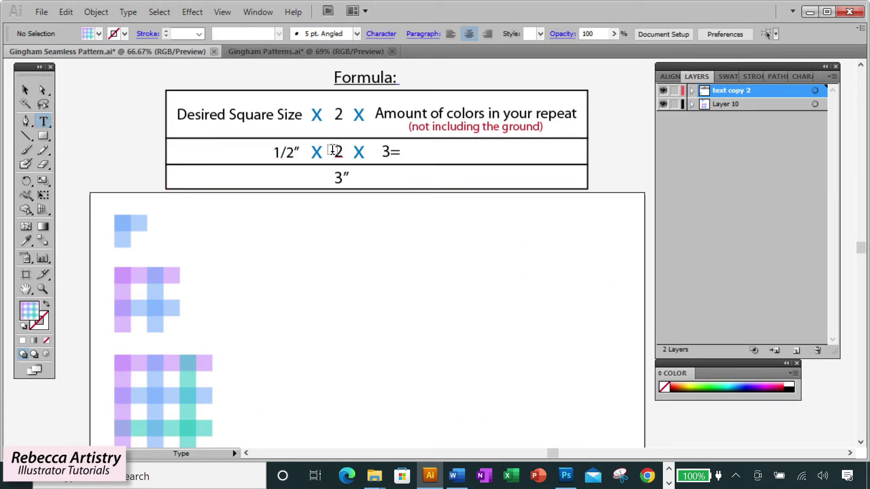
double_click(388, 151)
text(6)
key(Down)
key(Left)
key(shift+Left)
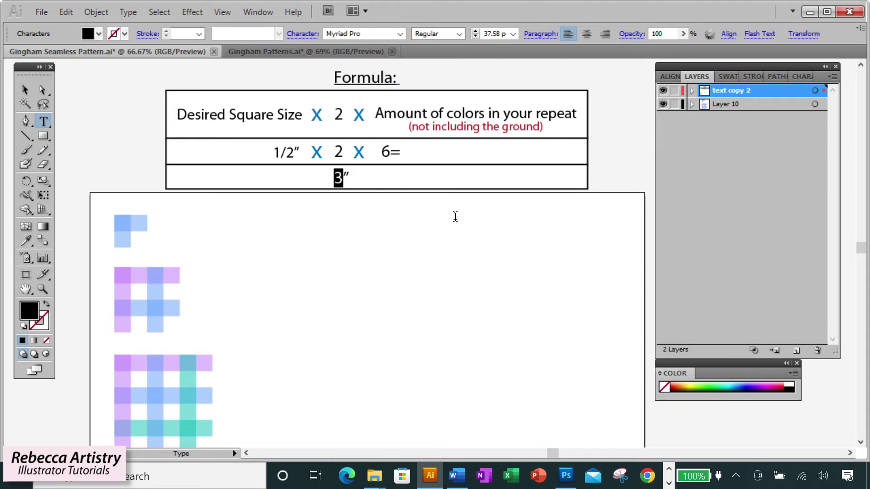
text(6)
click(25, 91)
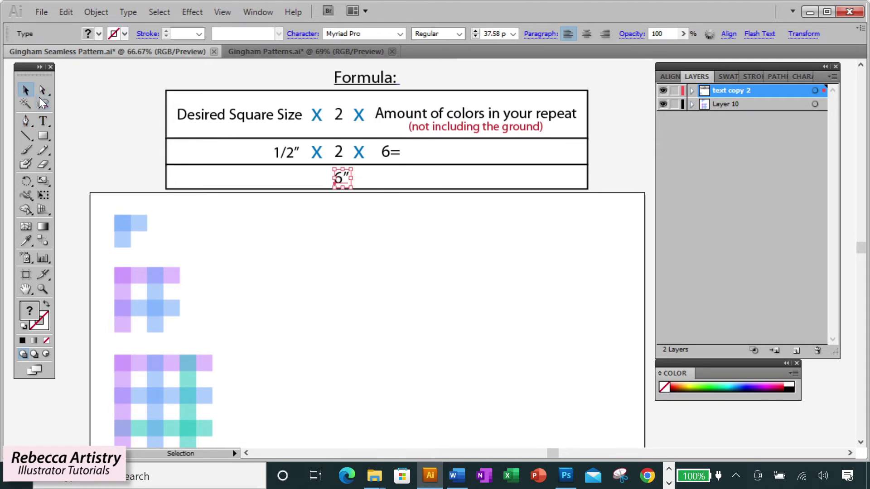
Delete the one-, two- and three-color gingham tiles from the artboard
click(729, 77)
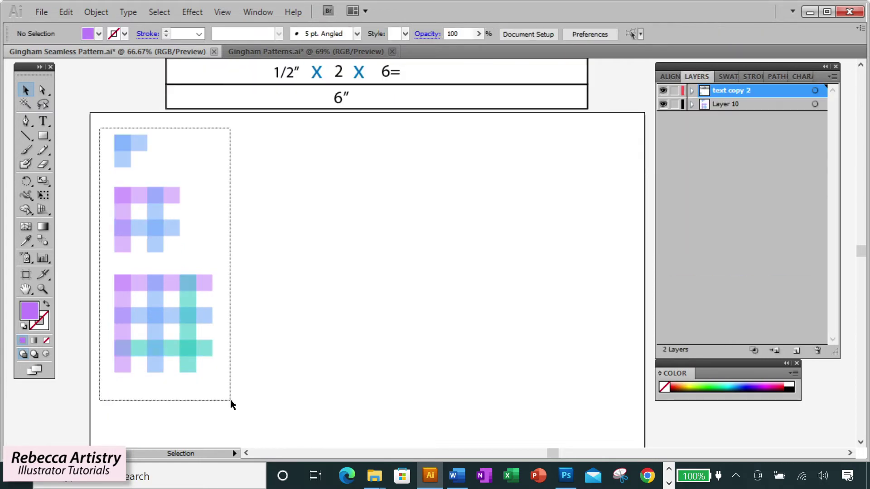
key(ctrl+a)
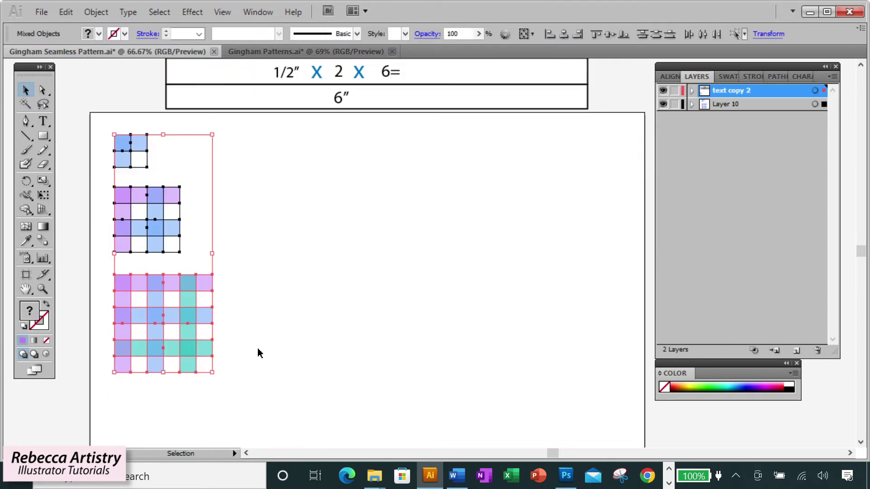
key(Delete)
Draw a red rectangle 6 in wide and 0.5 in high on the empty artboard as the first stripe
scroll(398, 293, up, 2)
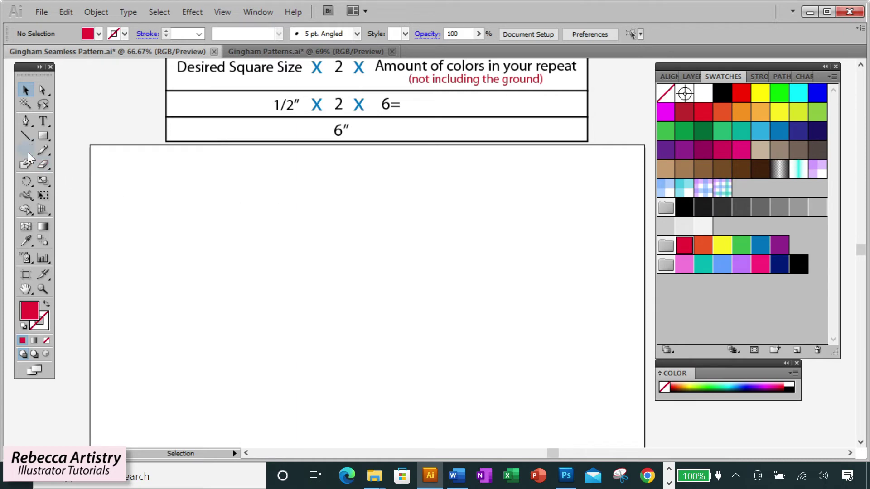
click(43, 136)
click(265, 204)
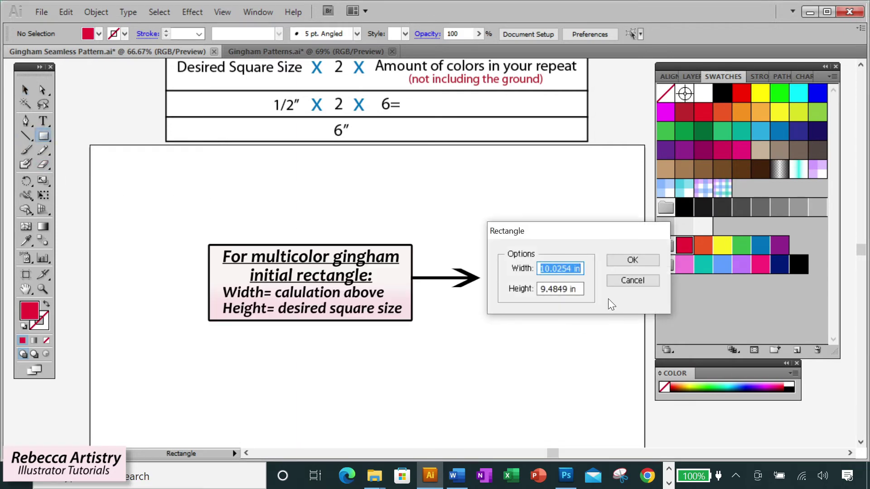
drag(583, 273, 498, 267)
text(6)
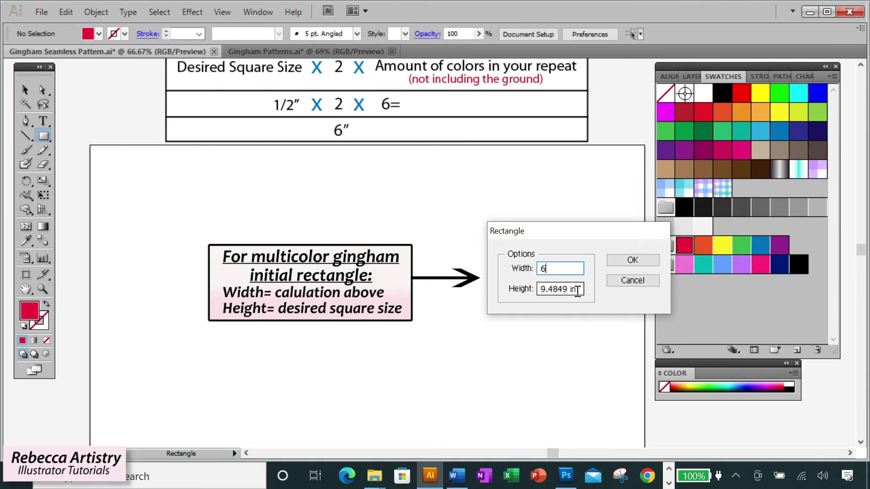
drag(578, 288, 515, 290)
text(.5)
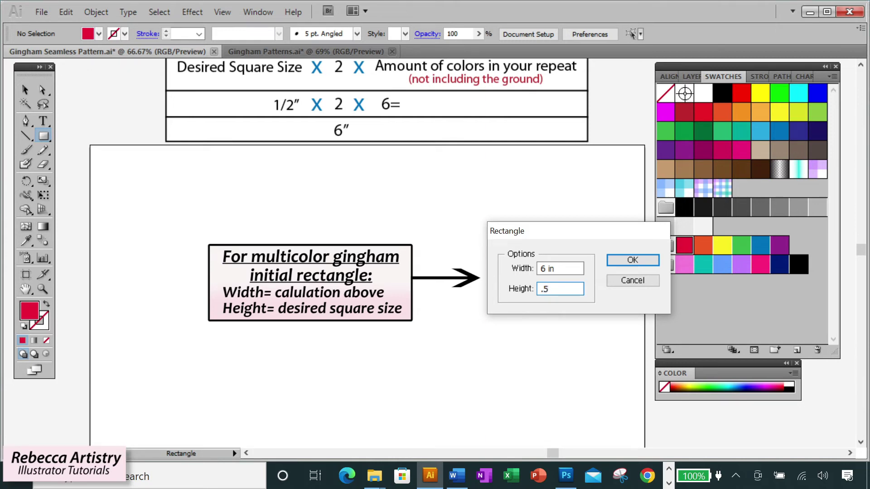
click(633, 262)
key(v)
key(ctrl+equal)
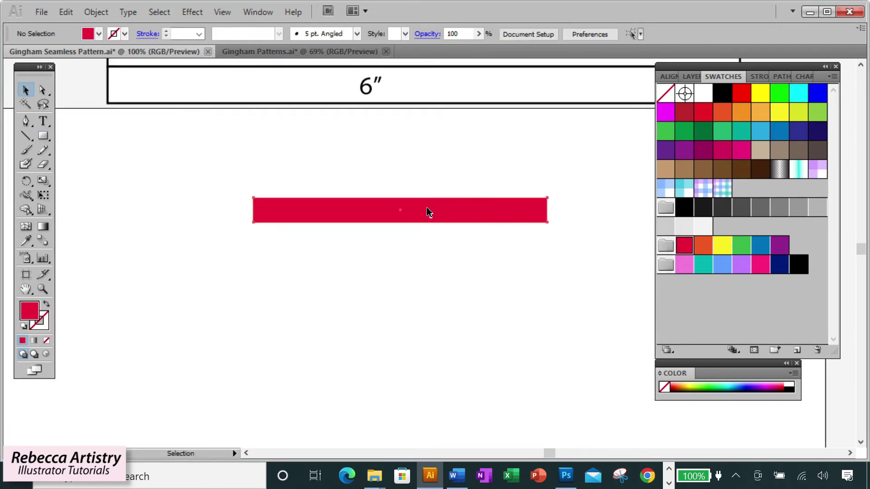
Duplicate the red stripe below itself with a one-stripe gap between them and fill the lower stripe with orange
drag(426, 208, 423, 257)
click(571, 254)
click(539, 236)
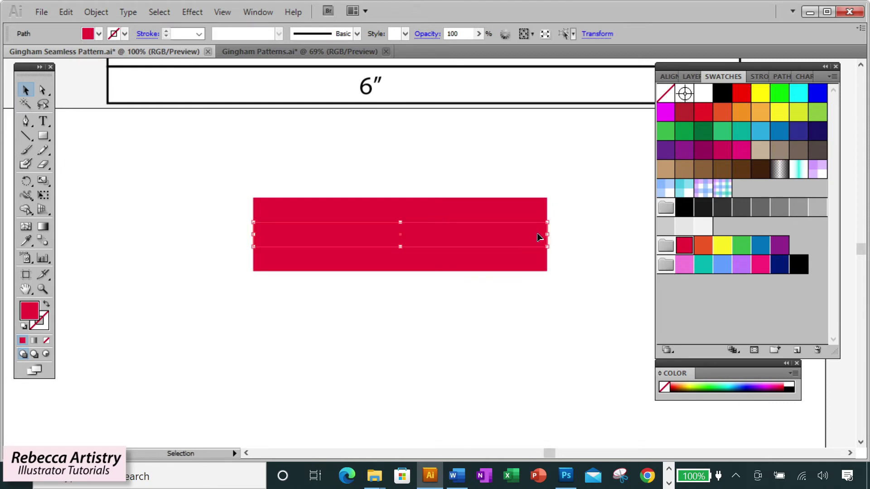
key(Delete)
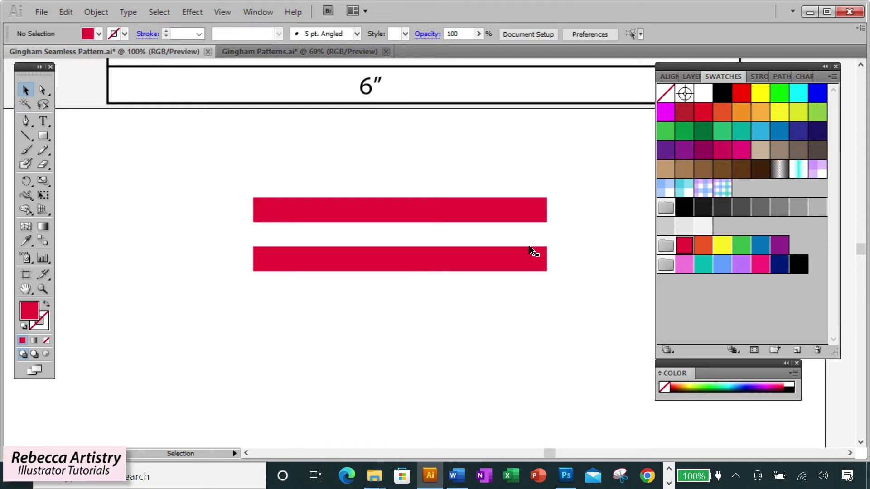
click(486, 268)
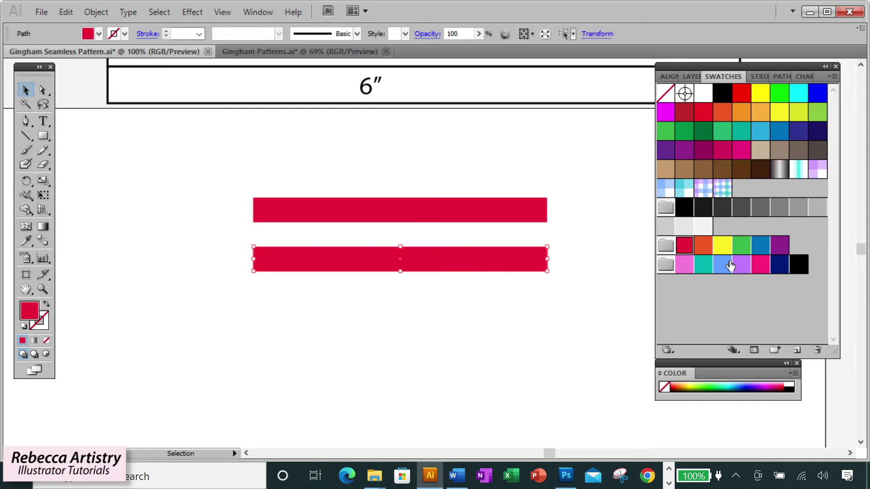
click(703, 251)
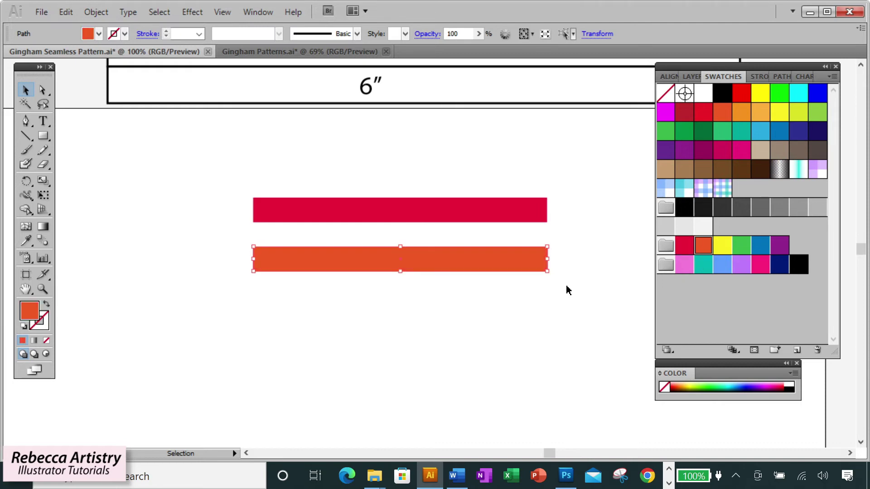
Duplicate the orange stripe below itself with a one-stripe gap between them and fill the lower stripe with yellow
scroll(567, 290, down, 2)
drag(479, 219, 479, 243)
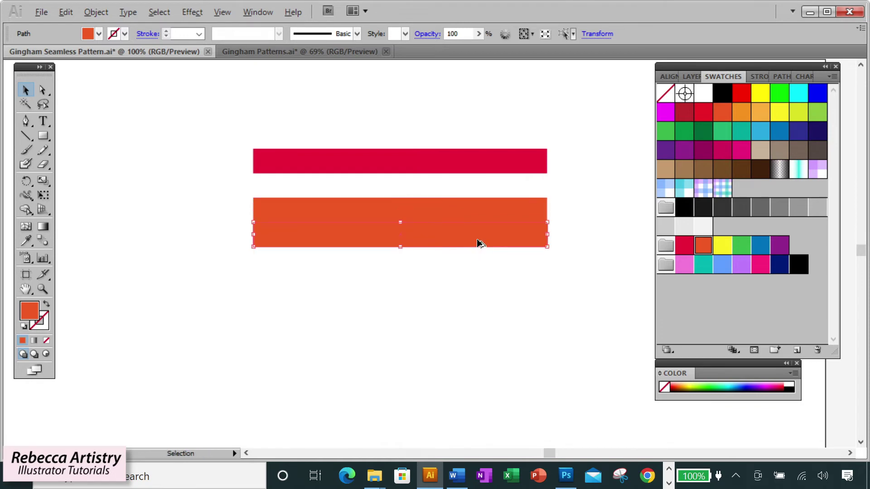
drag(477, 243, 482, 271)
click(508, 241)
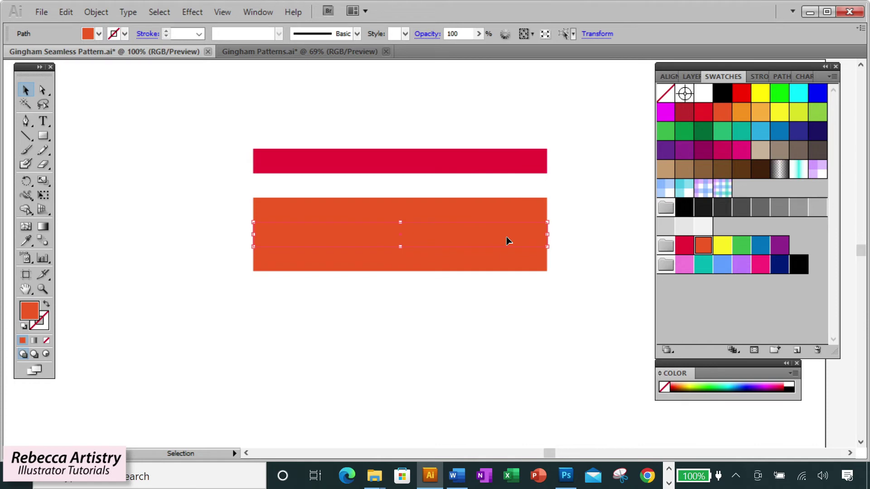
key(Delete)
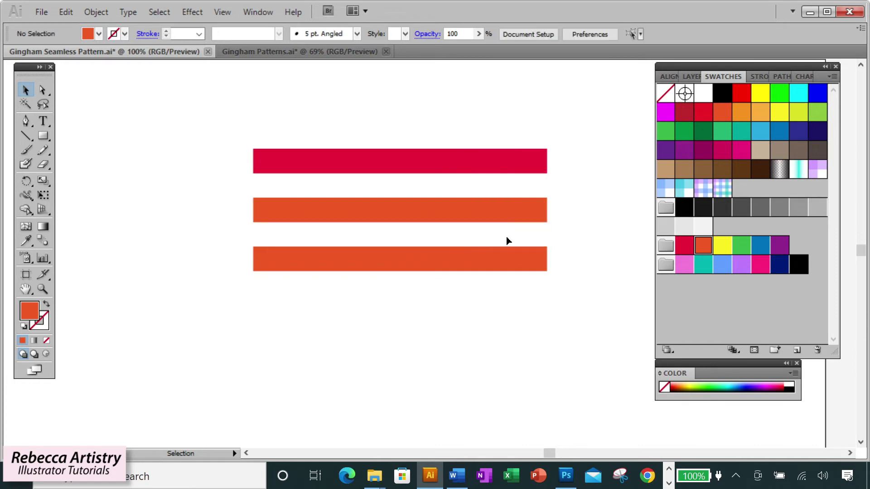
click(523, 257)
click(722, 247)
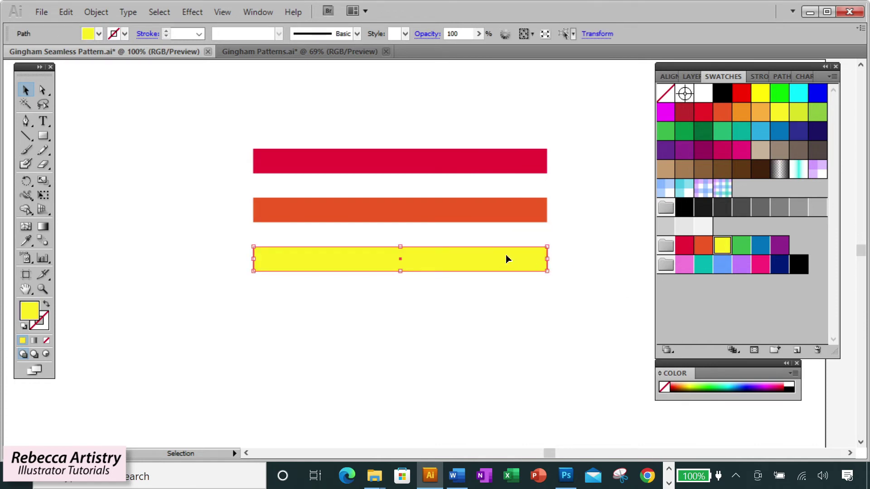
Add a green stripe below the yellow one by duplicating it, leaving a gap one stripe high between them
drag(505, 266, 509, 318)
click(534, 289)
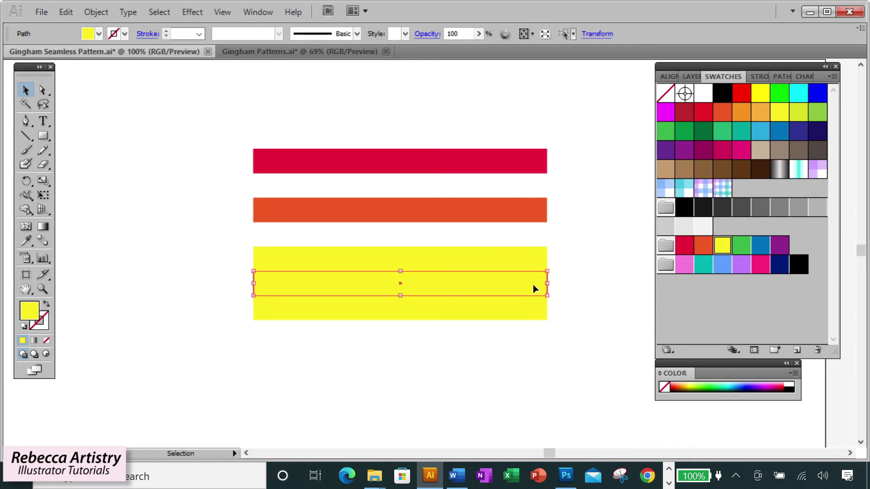
key(Delete)
click(528, 306)
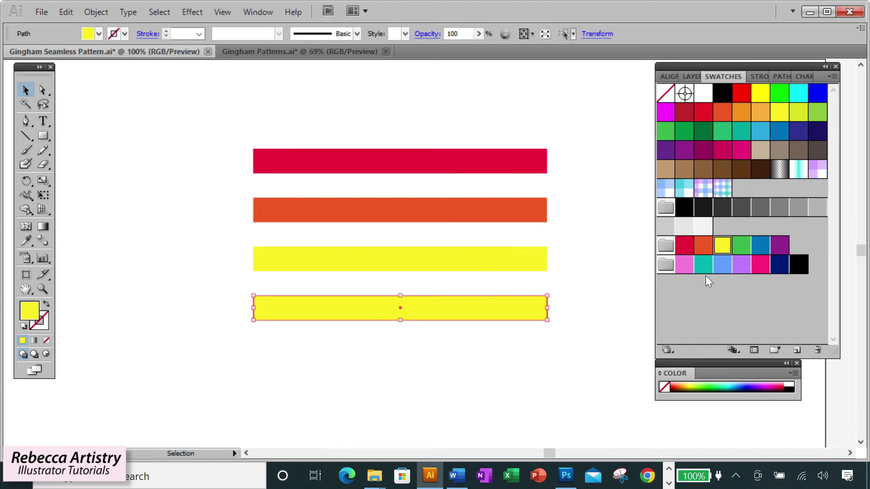
click(742, 245)
Add a blue and a purple stripe below the green one with the same one-stripe gaps
scroll(521, 317, down, 2)
drag(521, 279, 529, 378)
click(529, 325)
click(760, 245)
click(533, 351)
key(Delete)
click(533, 373)
click(780, 245)
click(254, 100)
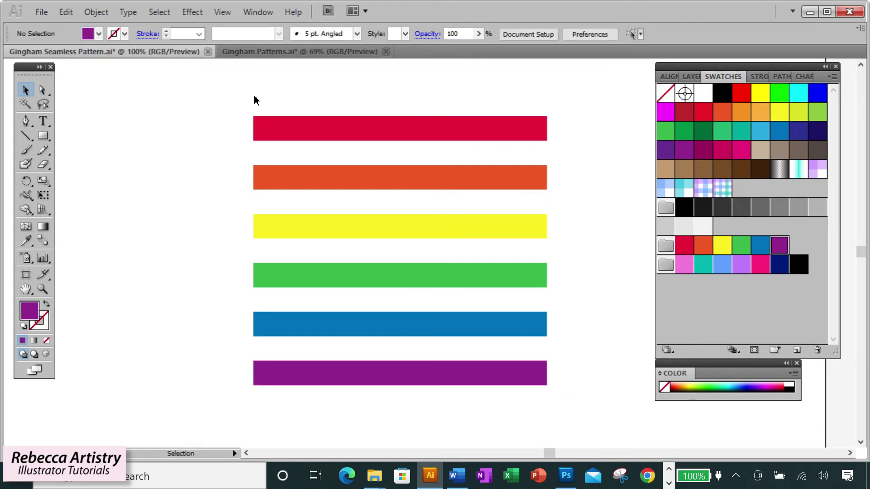
Group the six rainbow stripes and paste a copy of the group in front
drag(240, 101, 415, 414)
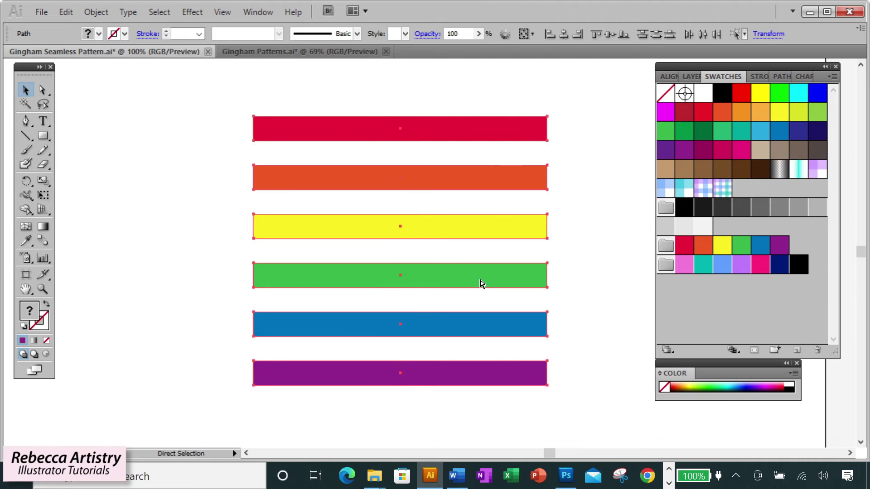
key(ctrl+g)
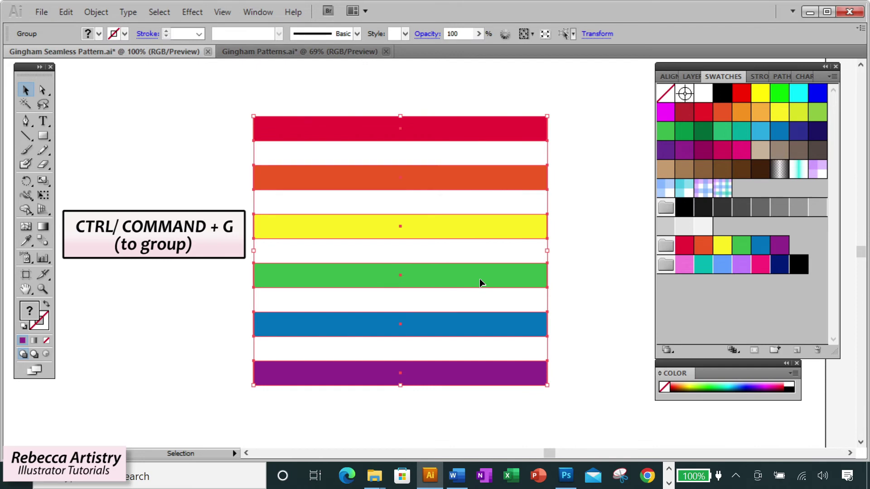
key(ctrl+c)
key(ctrl+f)
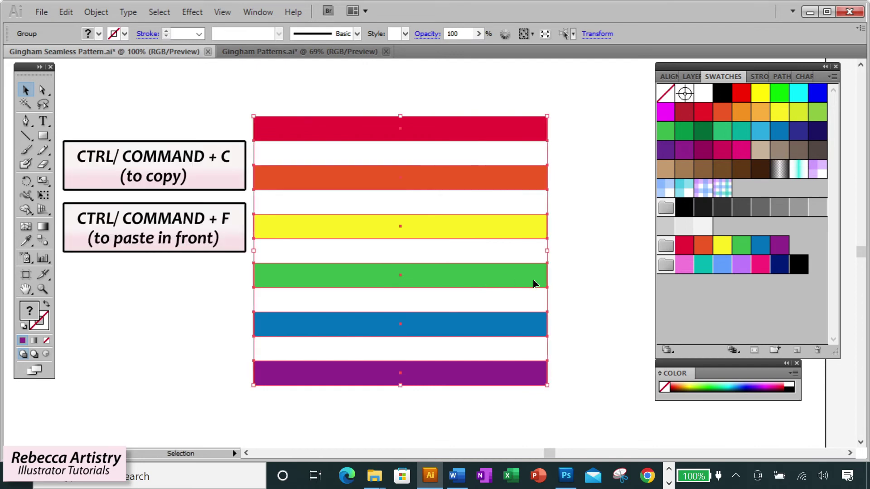
Rotate the front copy of the stripe group by 90° to make vertical stripes
right_click(534, 283)
mouse_move(603, 380)
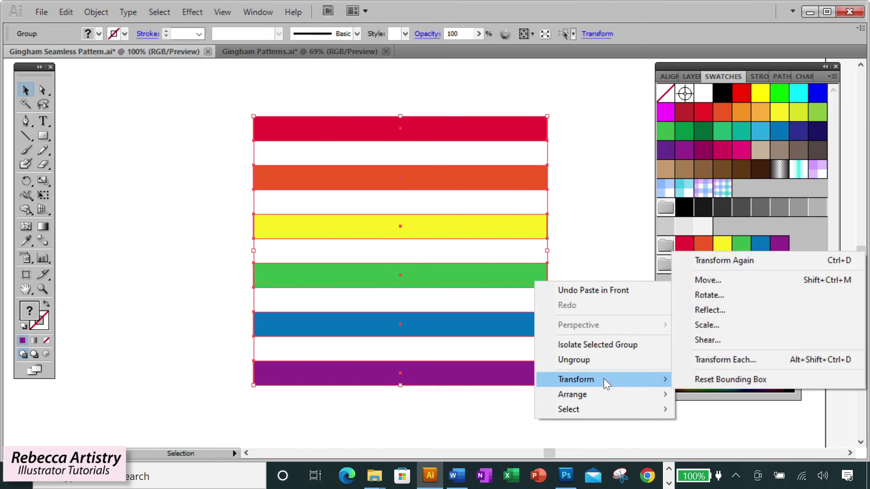
click(709, 295)
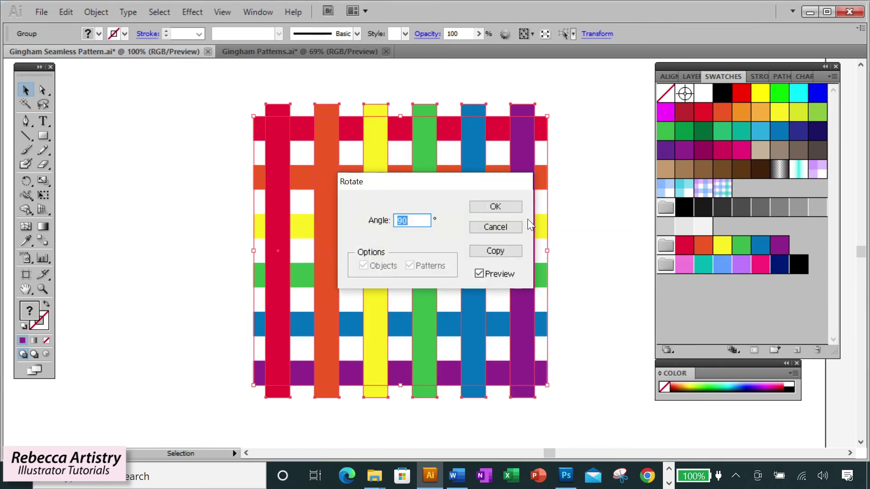
drag(446, 184, 634, 222)
click(693, 247)
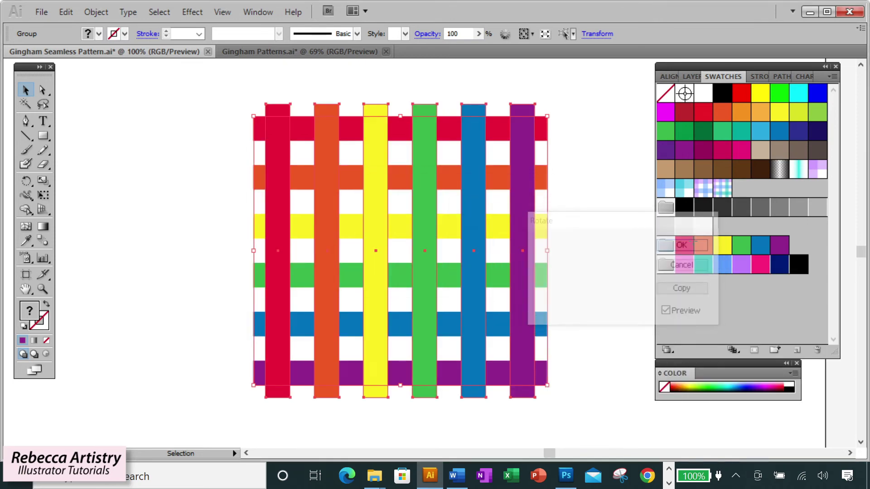
Align the horizontal and vertical stripe groups to each other along their left and top edges
click(25, 91)
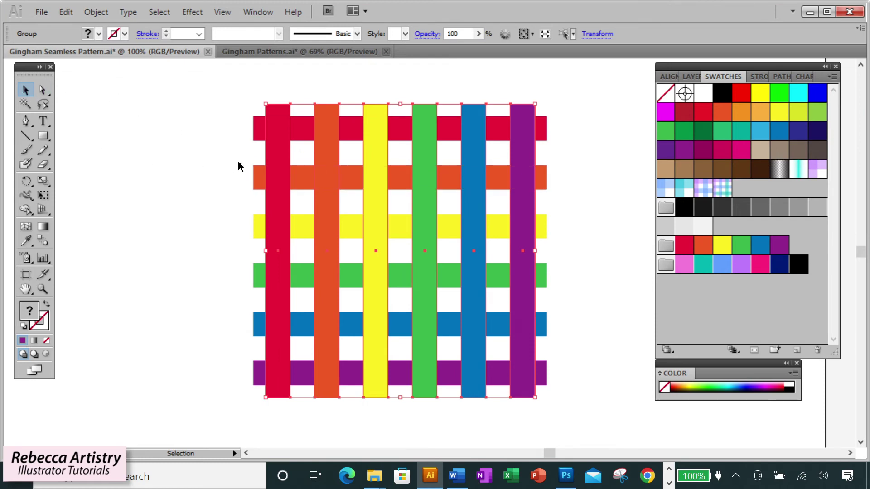
shift+click(259, 127)
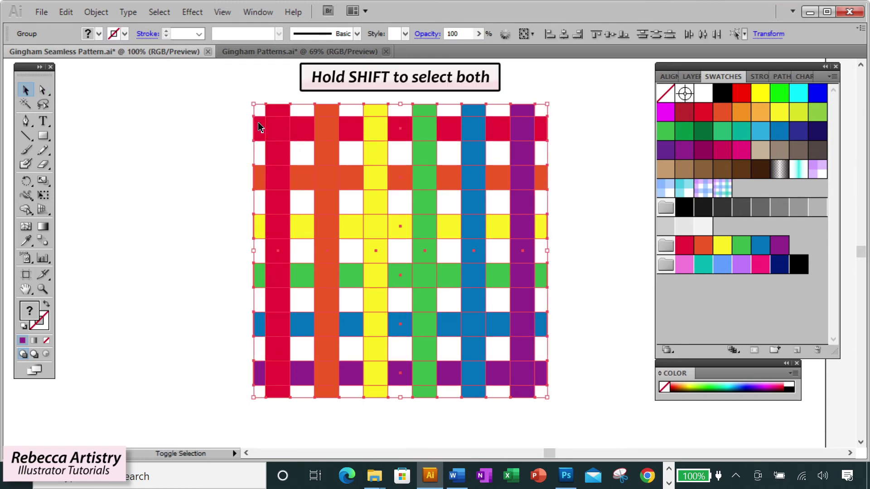
click(667, 76)
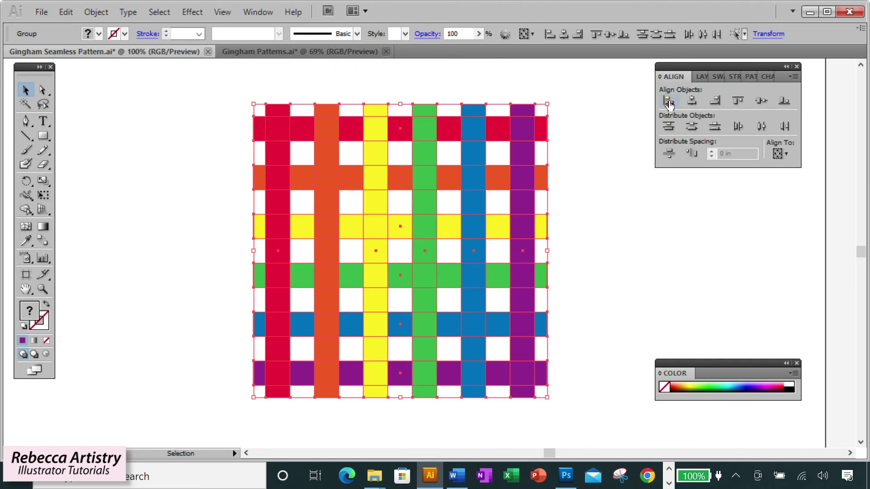
click(668, 102)
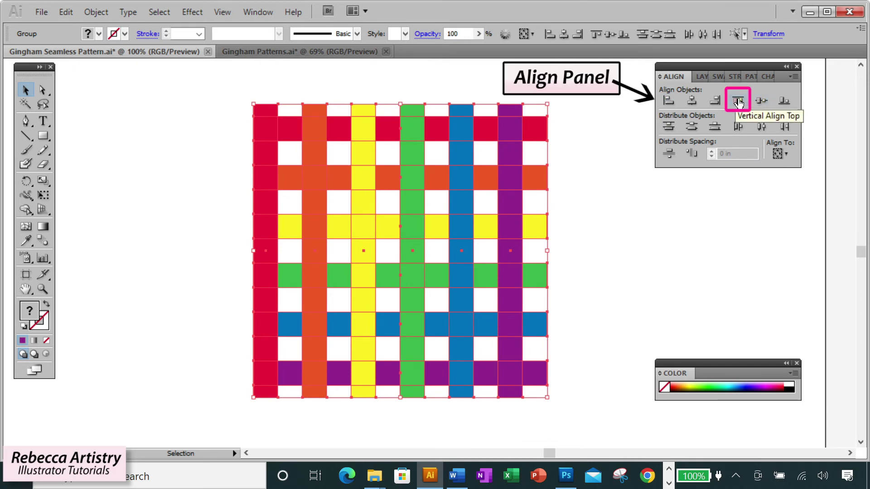
click(739, 103)
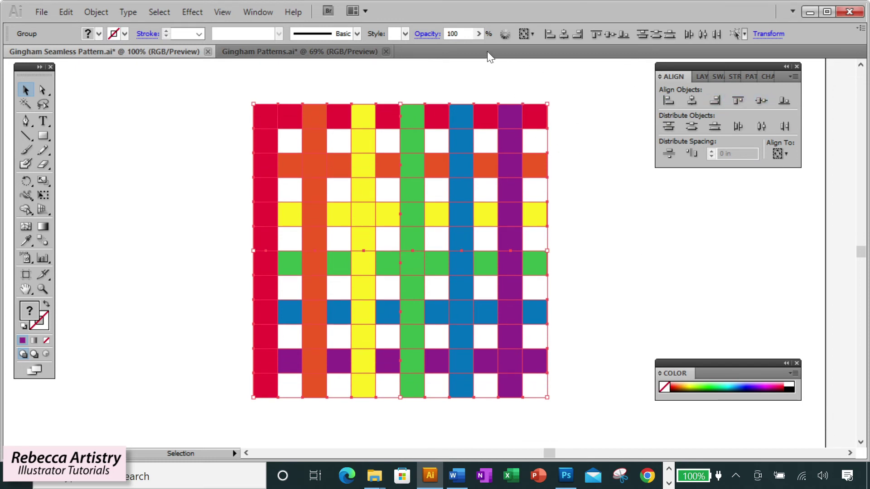
Set the opacity of both stripe groups to 50%
double_click(461, 34)
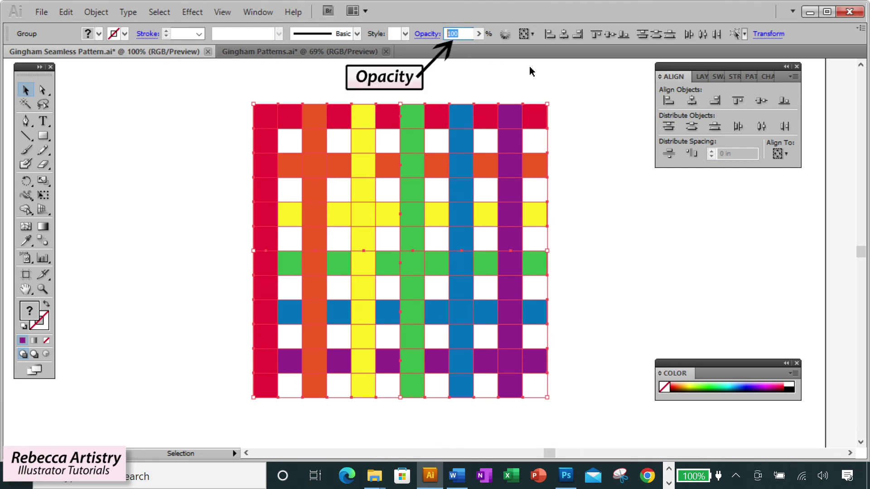
text(50)
key(Return)
click(576, 138)
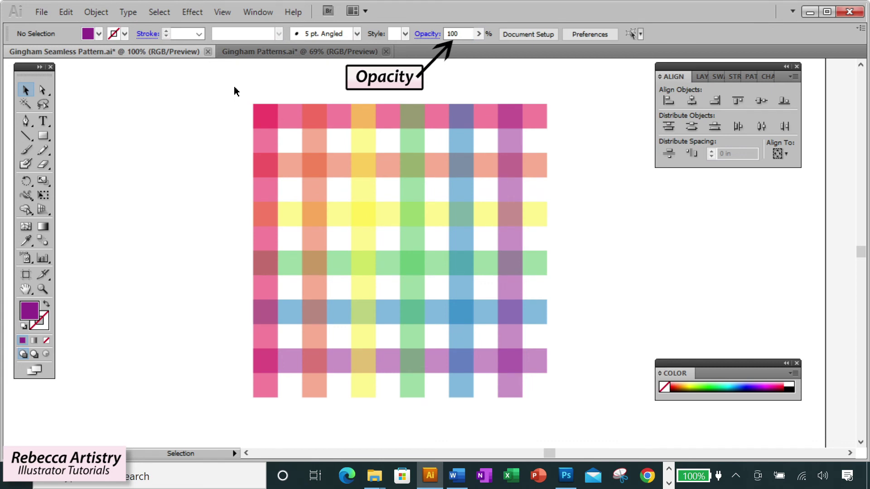
Set the opacity of both stripe groups to 20%
drag(234, 91, 553, 375)
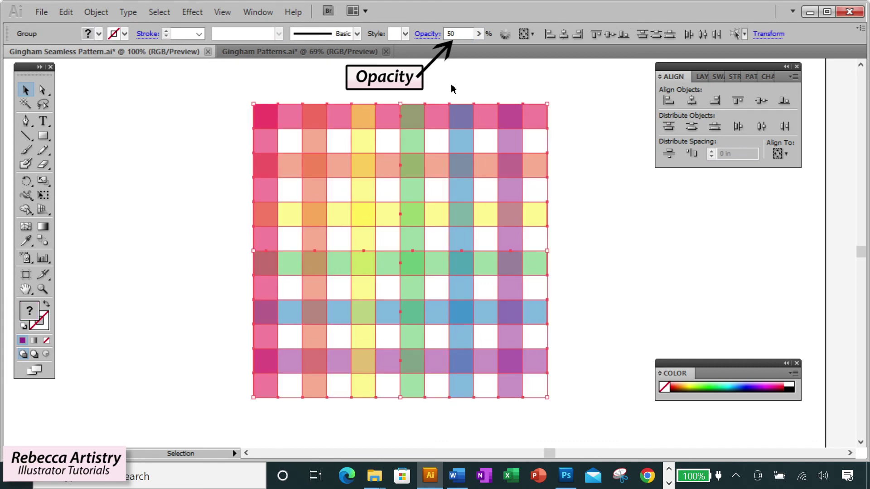
click(462, 36)
text(20)
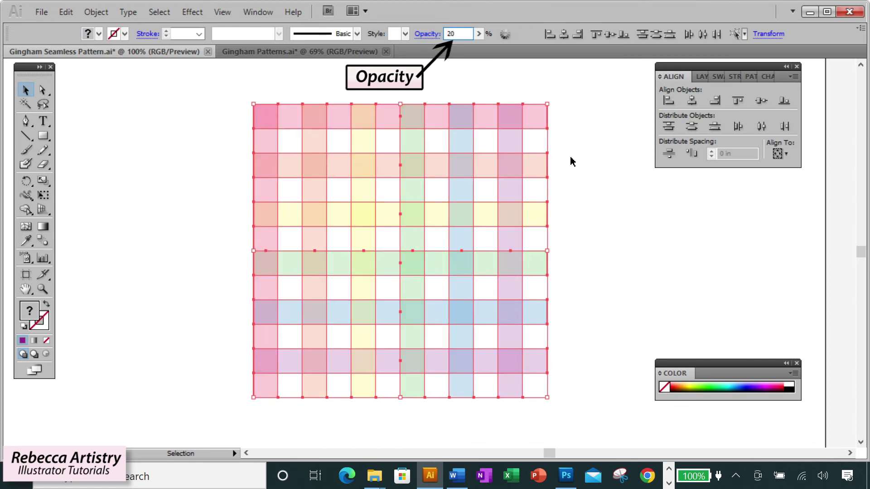
key(Return)
click(571, 162)
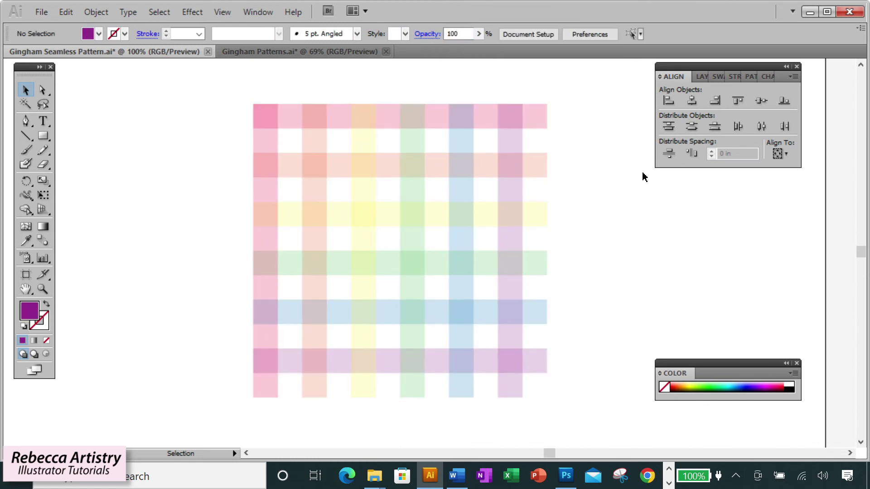
Group the horizontal and vertical stripes into one gingham tile and move it about 3.4 in to the left on the artboard
click(280, 107)
click(768, 34)
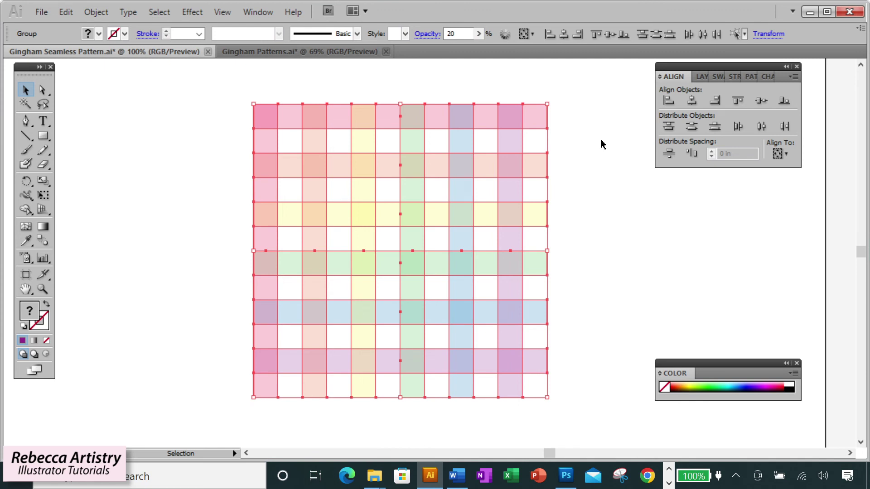
click(607, 281)
key(ctrl+minus)
key(ctrl+minus)
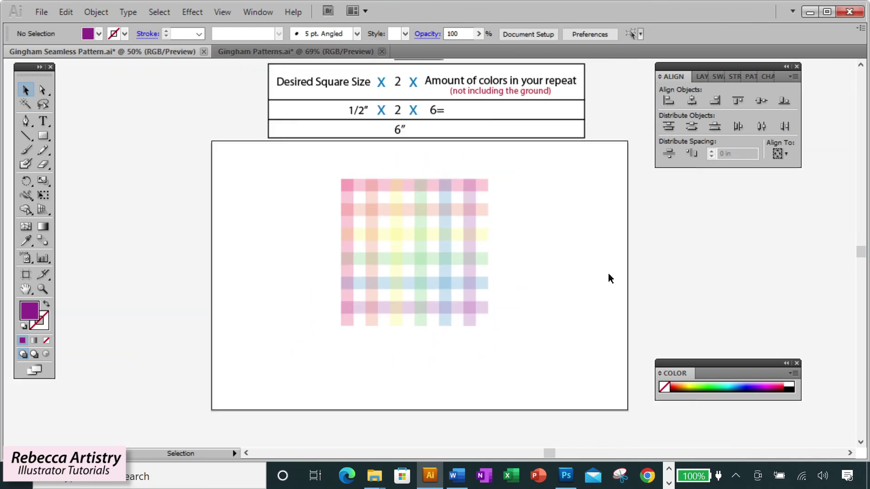
key(ctrl+a)
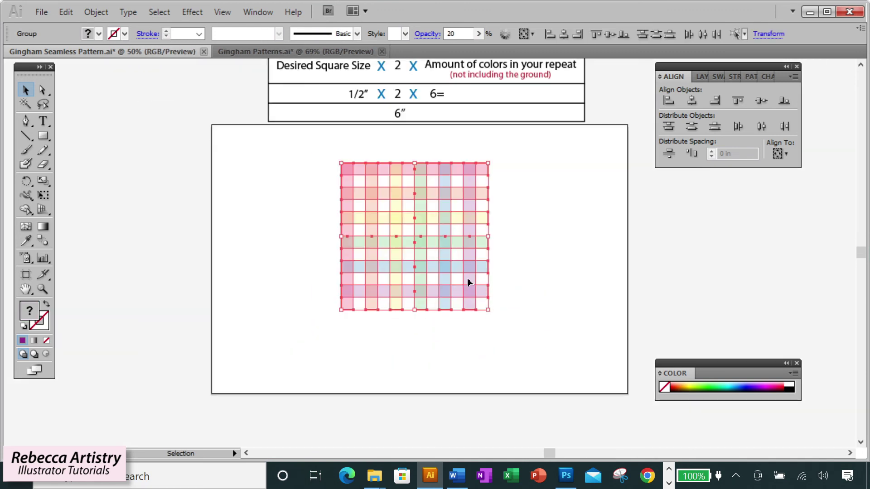
key(ctrl+g)
drag(470, 243, 385, 237)
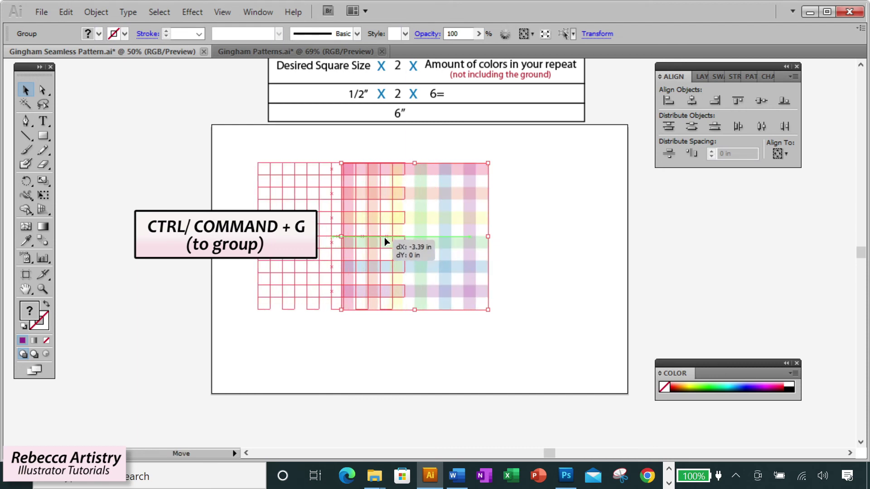
click(500, 248)
Draw a black square 6 in wide and 6 in high to the right of the gingham tile
click(43, 135)
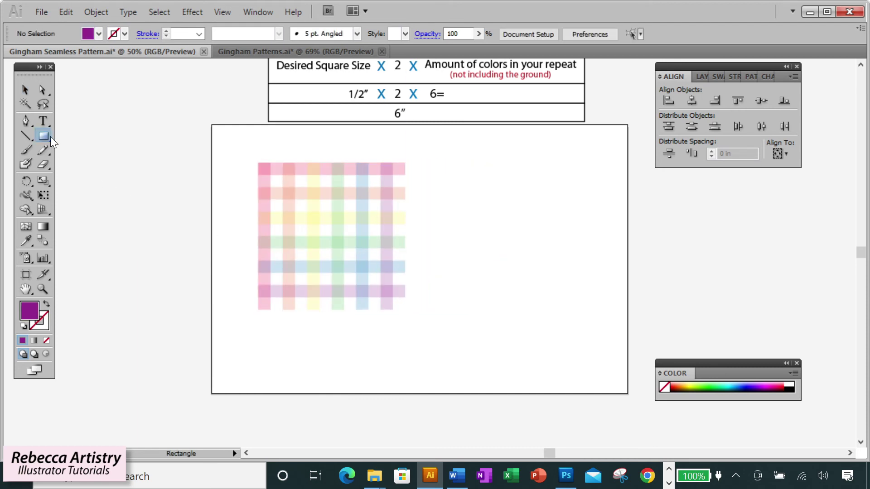
click(714, 78)
click(722, 93)
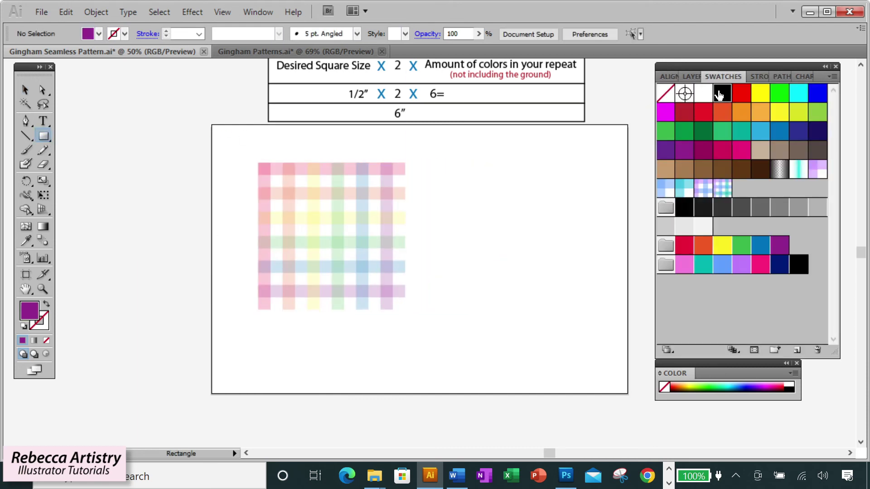
click(496, 245)
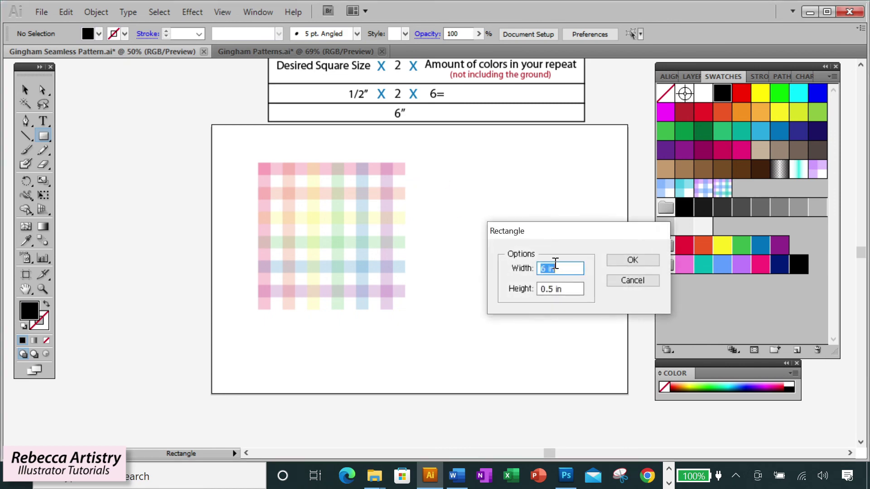
key(Tab)
text(6)
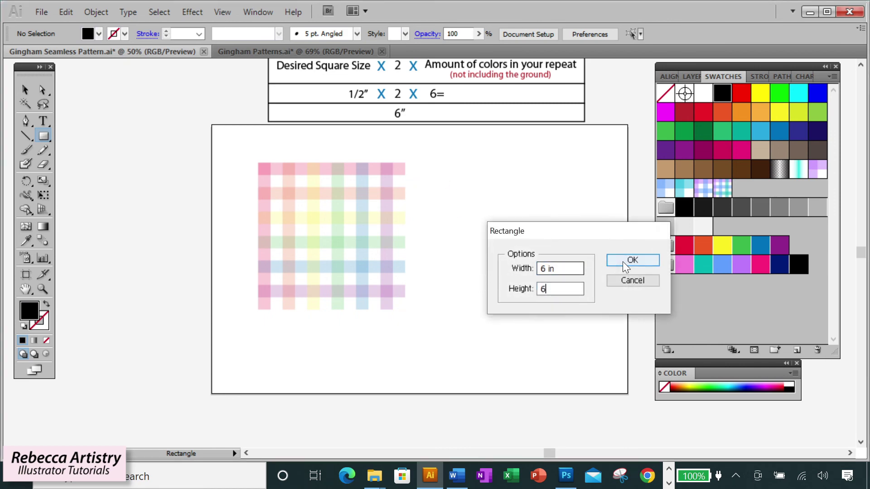
click(621, 261)
Center the gingham tile and the black square on each other both horizontally and vertically
click(25, 90)
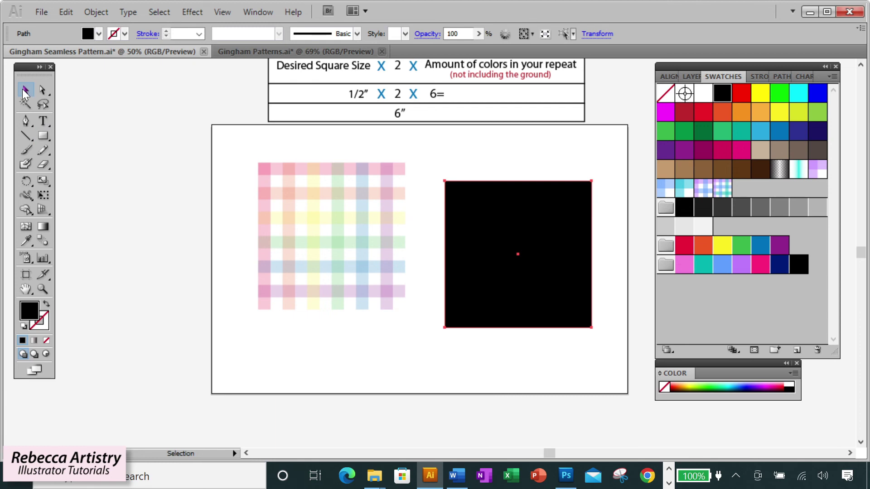
shift+click(399, 243)
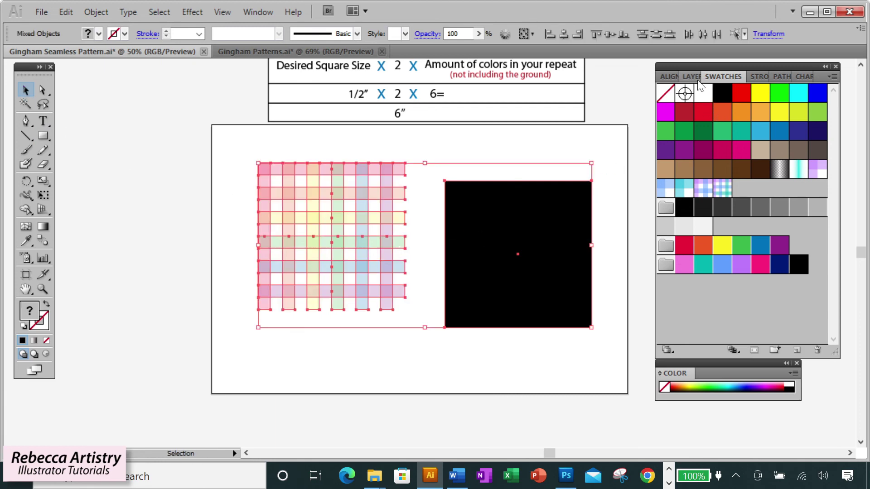
click(665, 77)
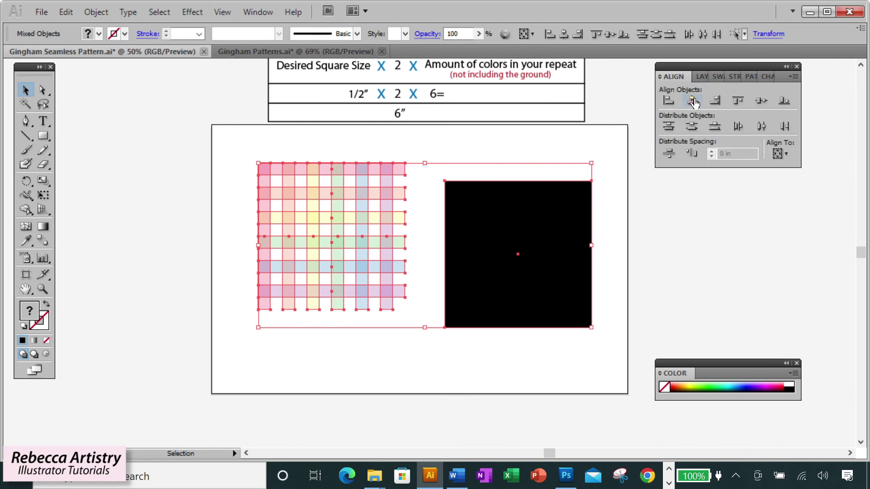
click(692, 102)
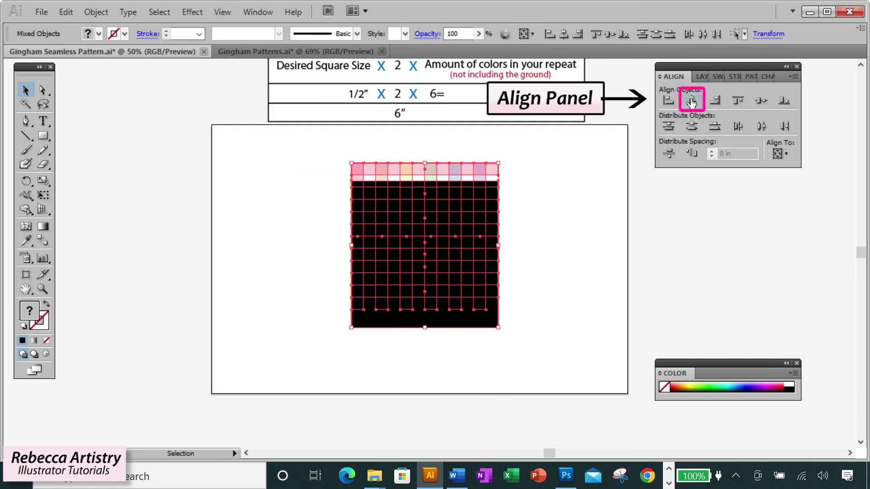
click(761, 101)
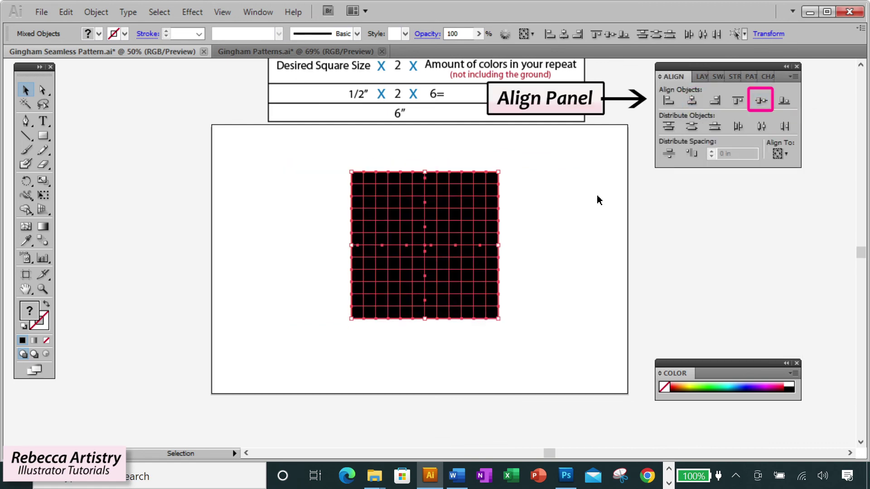
Send the black ground square to the back, behind the gingham stripes
click(550, 311)
click(481, 311)
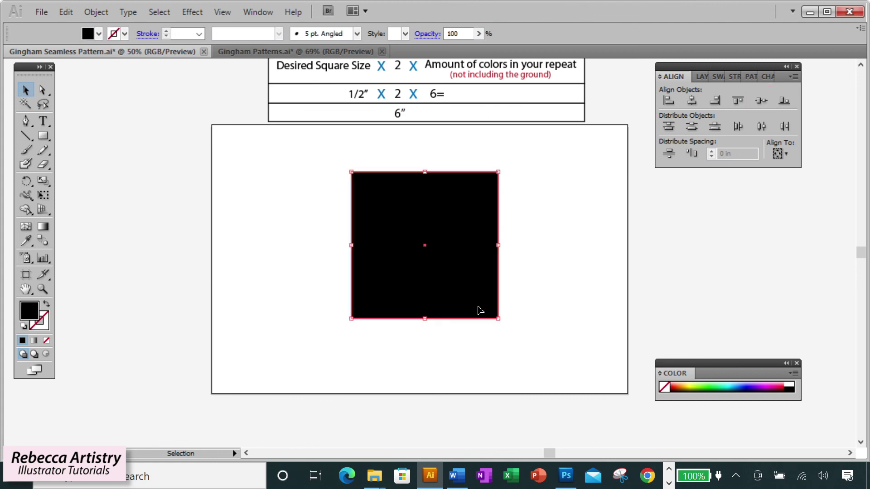
right_click(479, 306)
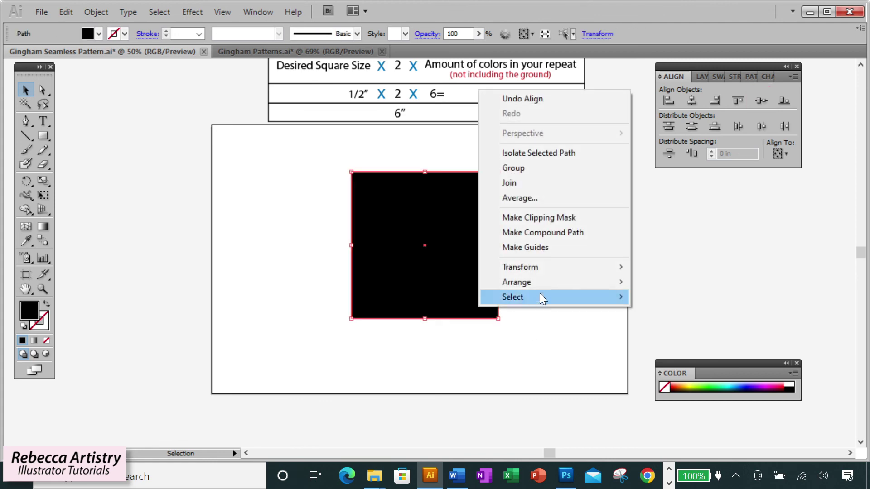
mouse_move(544, 284)
click(675, 327)
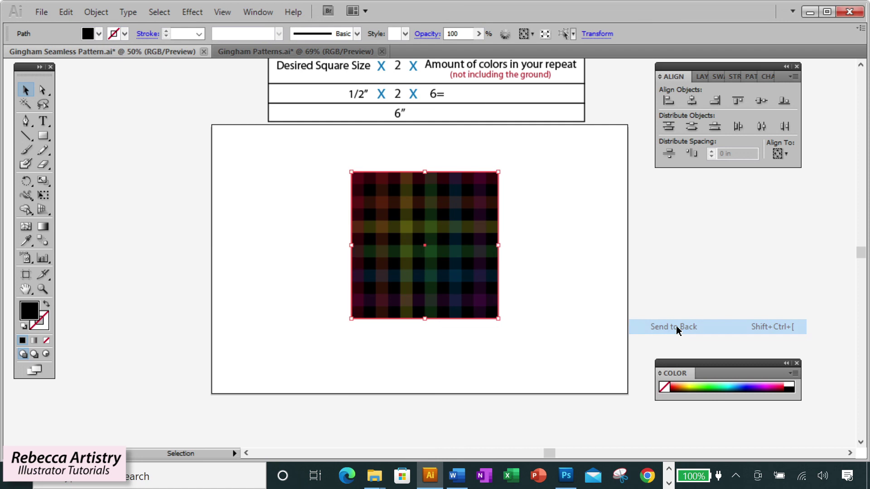
Change the fill of the ground square behind the stripes to white
click(699, 78)
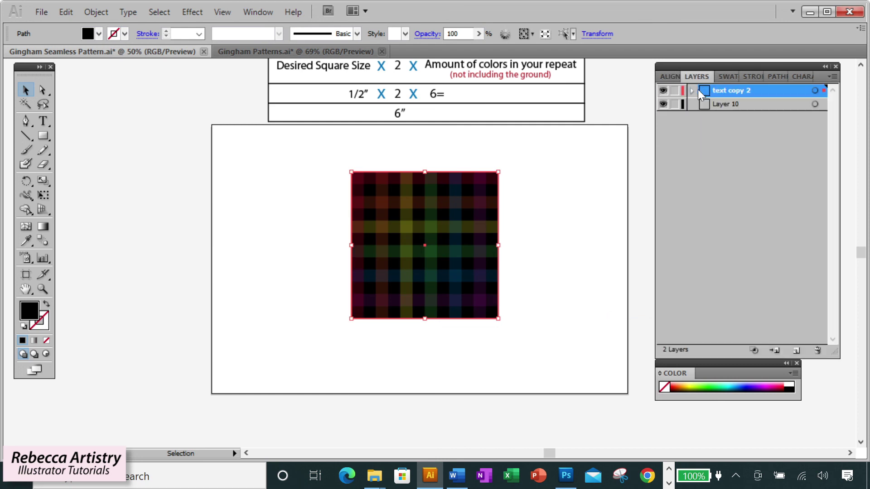
click(722, 77)
click(703, 93)
Save the rainbow gingham stripes together with their white ground square as a new pattern swatch
click(572, 219)
drag(317, 159, 486, 332)
drag(467, 303, 705, 311)
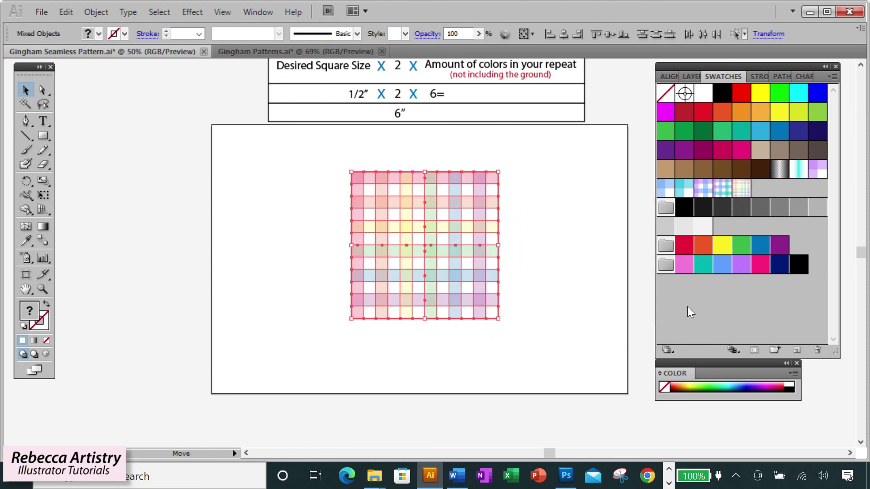
Move the gingham tile off the artboard to the left and draw a large test square on the artboard filled with the new rainbow gingham swatch
drag(489, 229, 190, 235)
click(295, 237)
click(43, 136)
drag(290, 134, 543, 386)
click(742, 187)
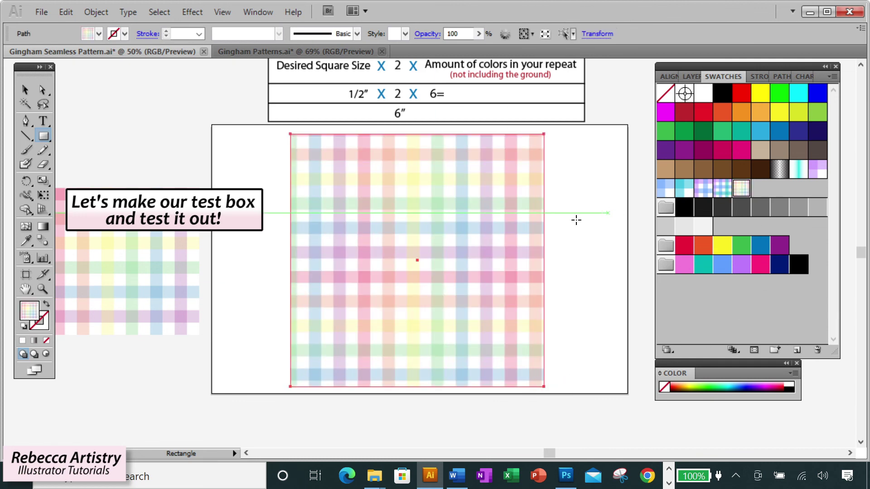
key(v)
click(245, 187)
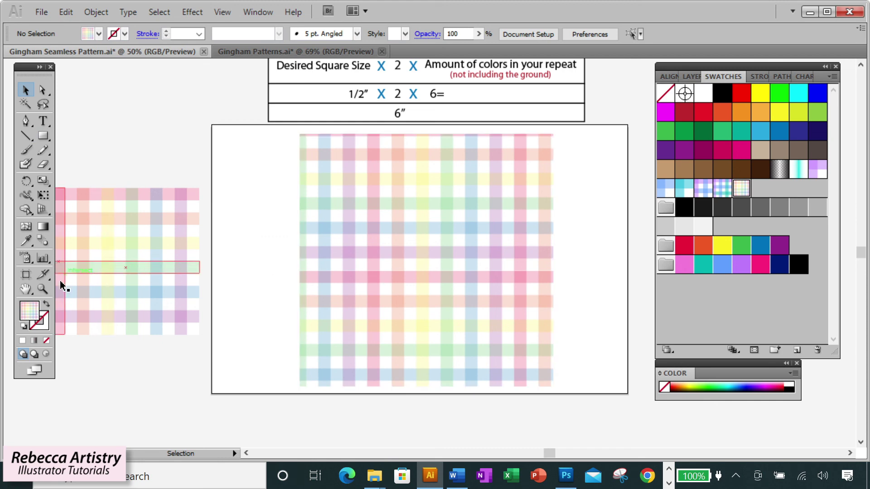
key(z)
click(466, 301)
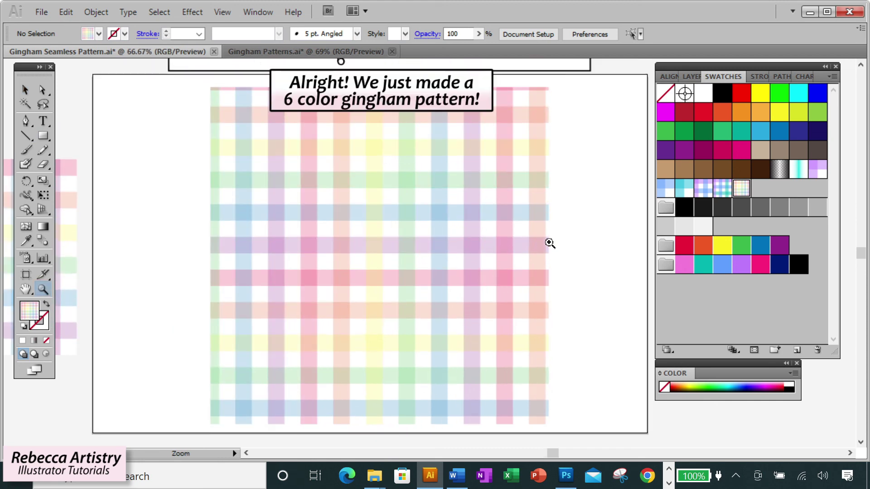